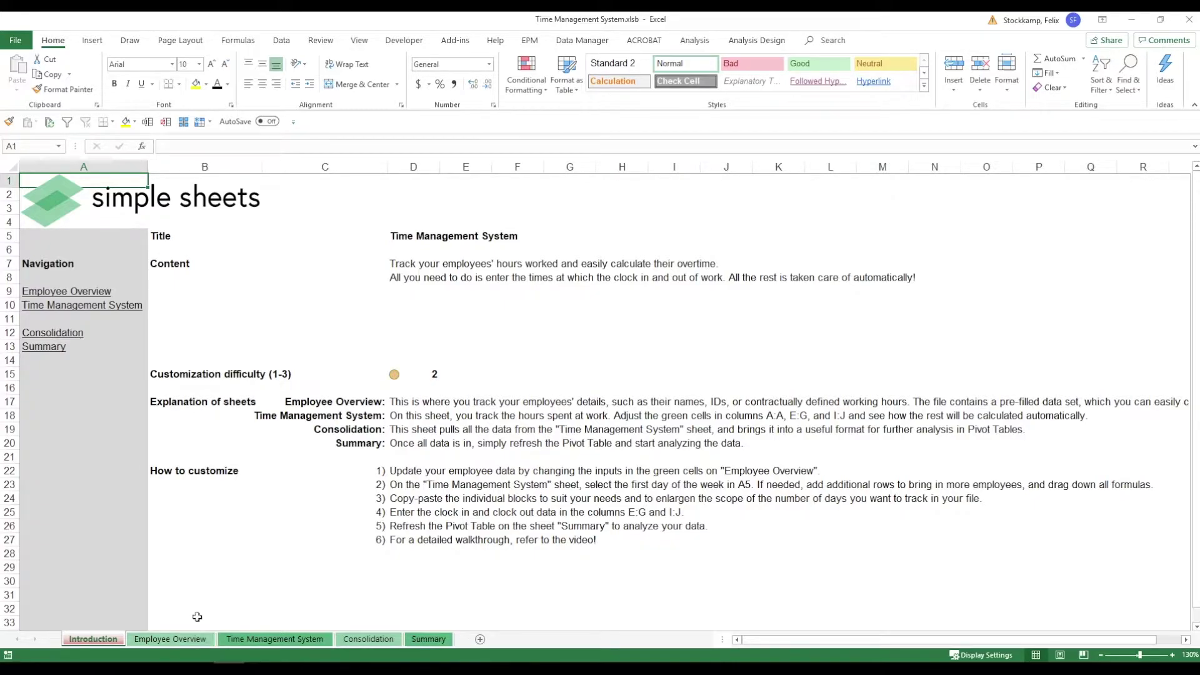
Review Employee Overview columns A–D and the formulas in D2, E2, F2 and F3, then return to Time Management System.
left_click(187, 638)
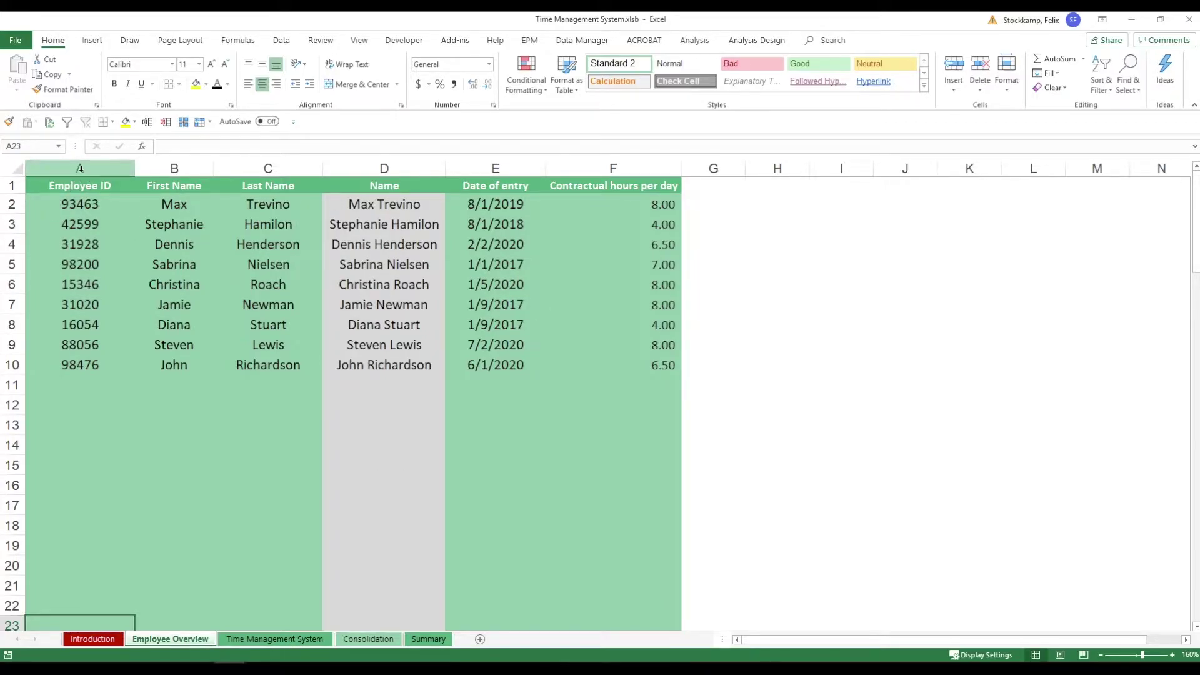
left_click_drag(79, 169, 291, 160)
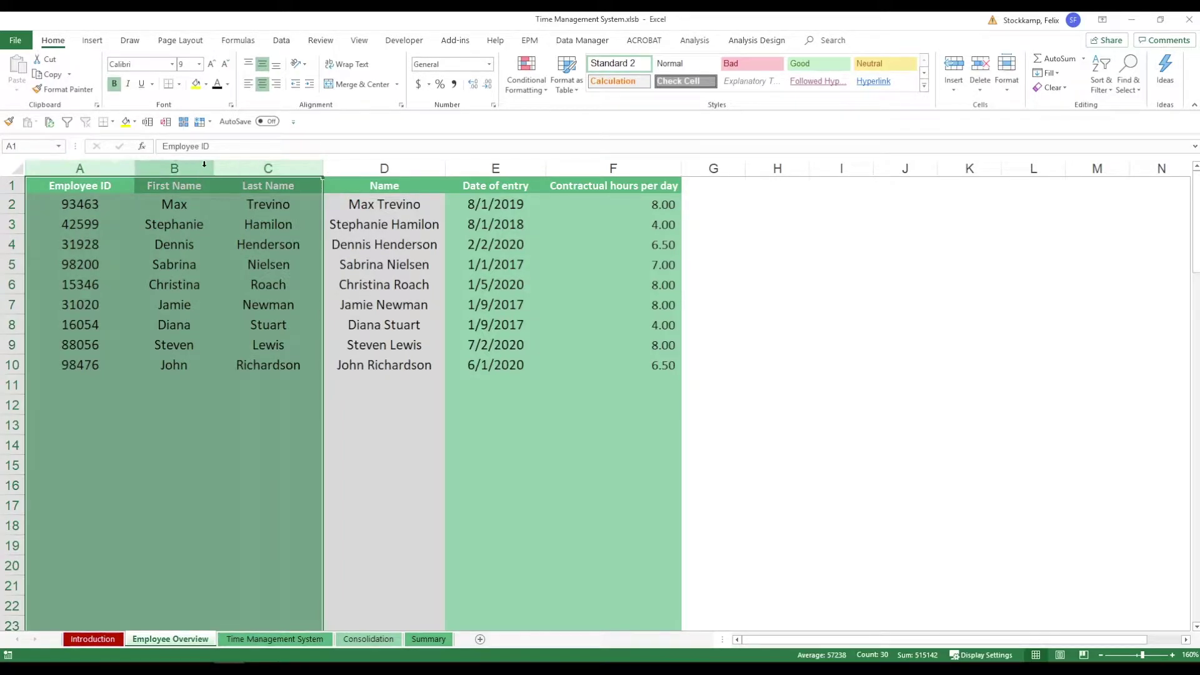
left_click(338, 165)
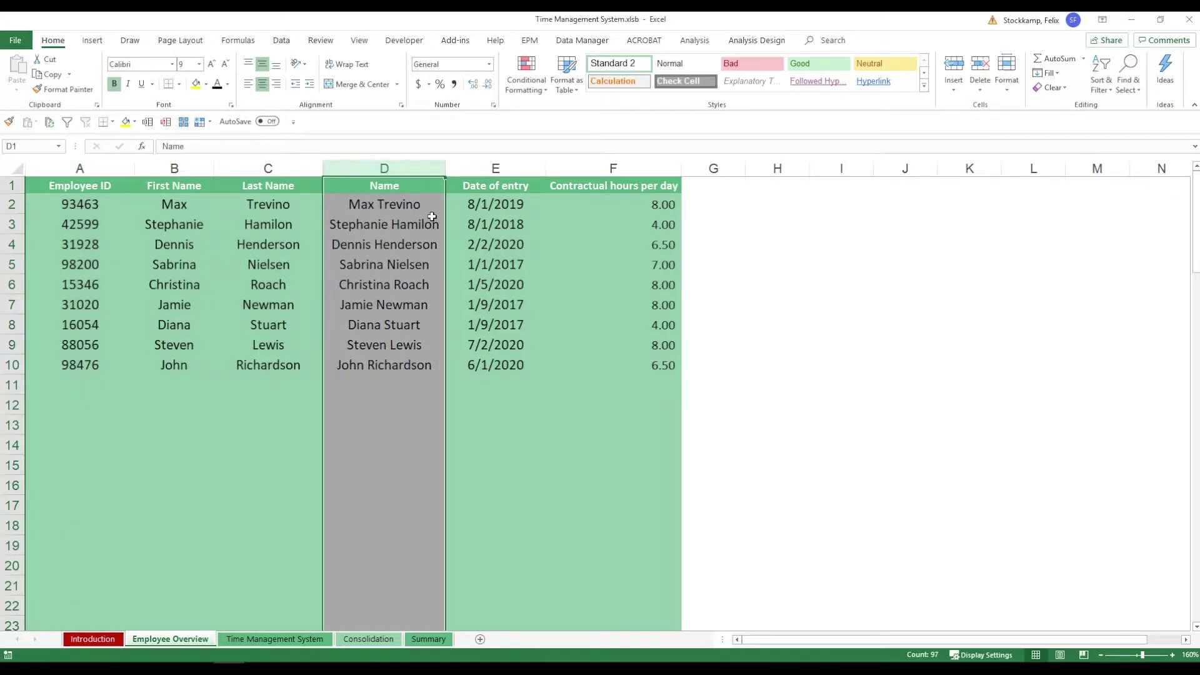
left_click(416, 204)
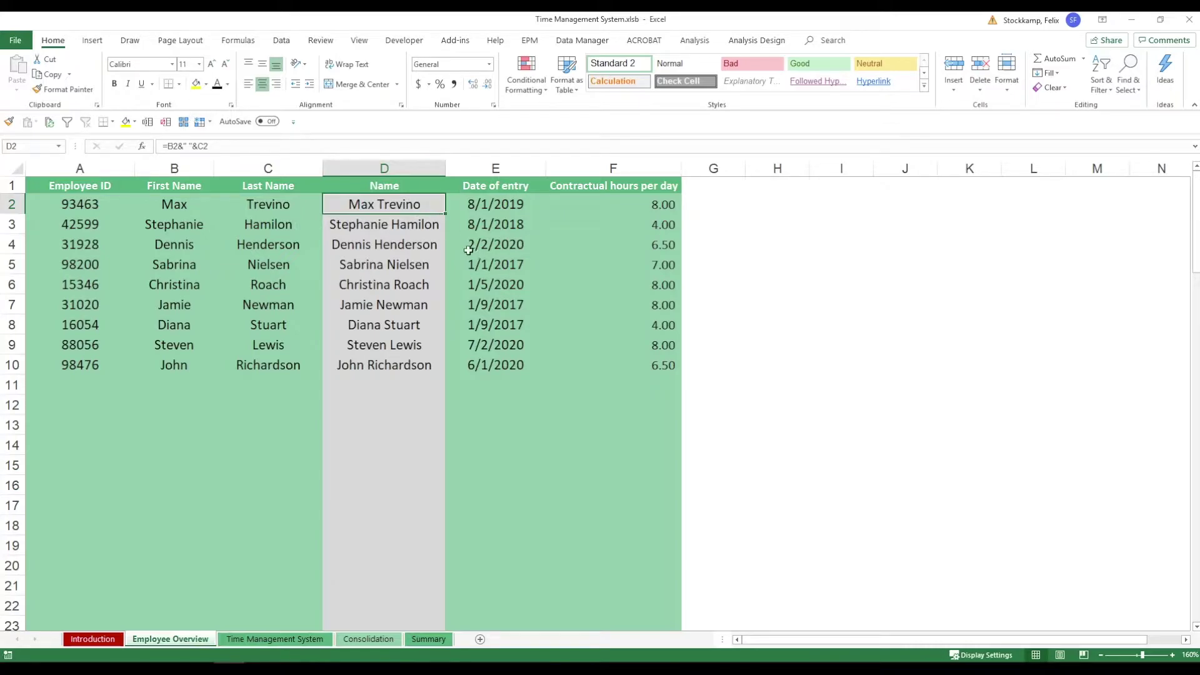
key("Right")
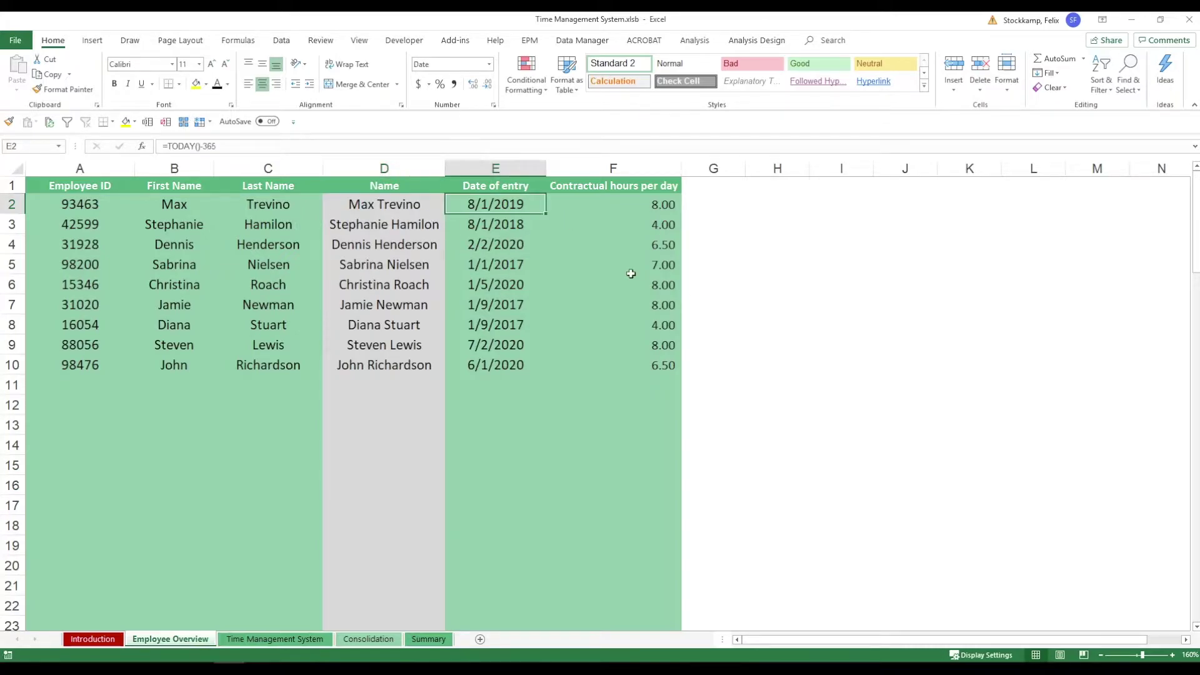
key("Right")
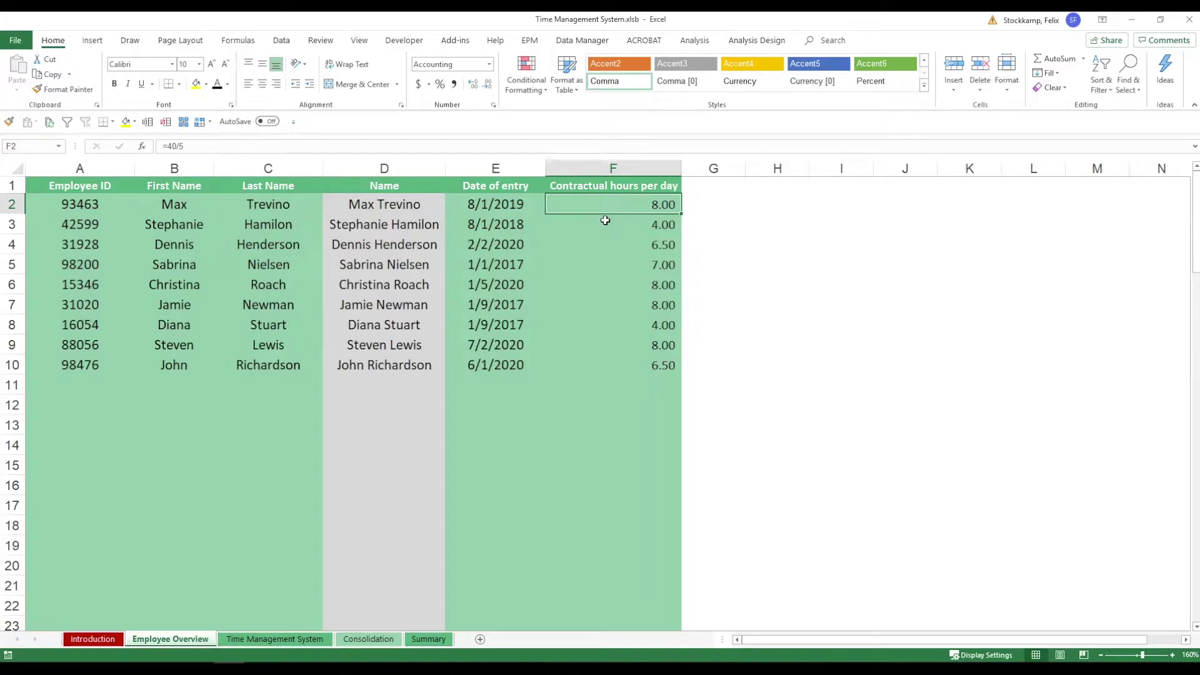
left_click(604, 221)
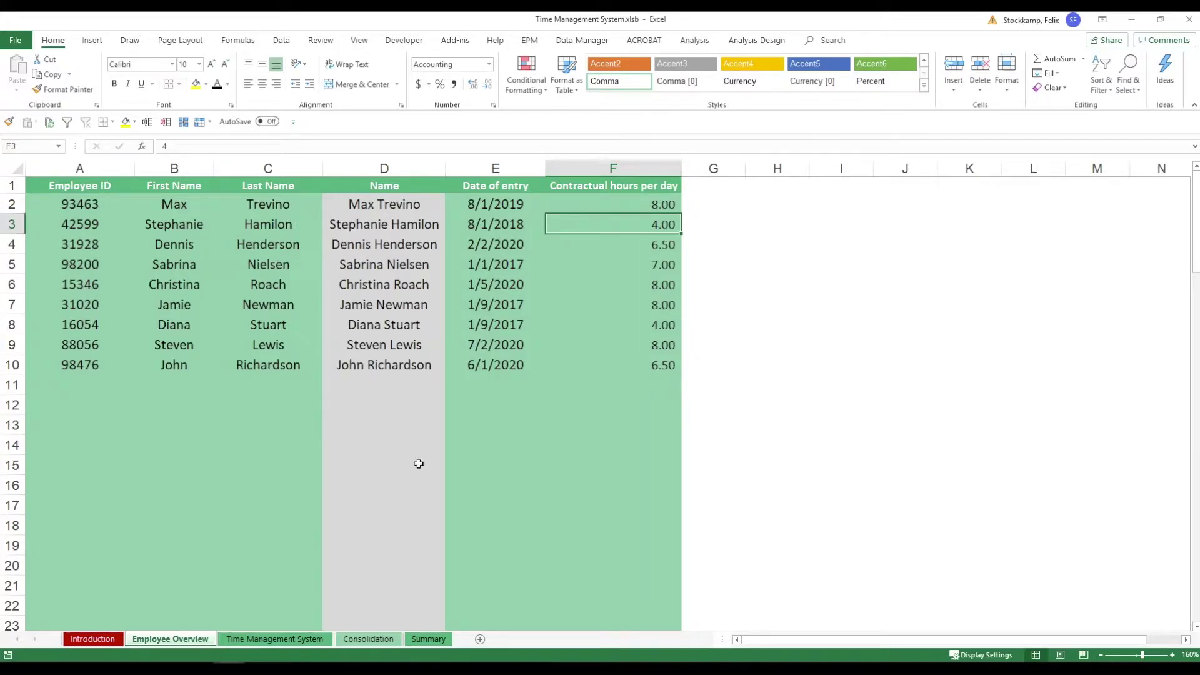
left_click(305, 638)
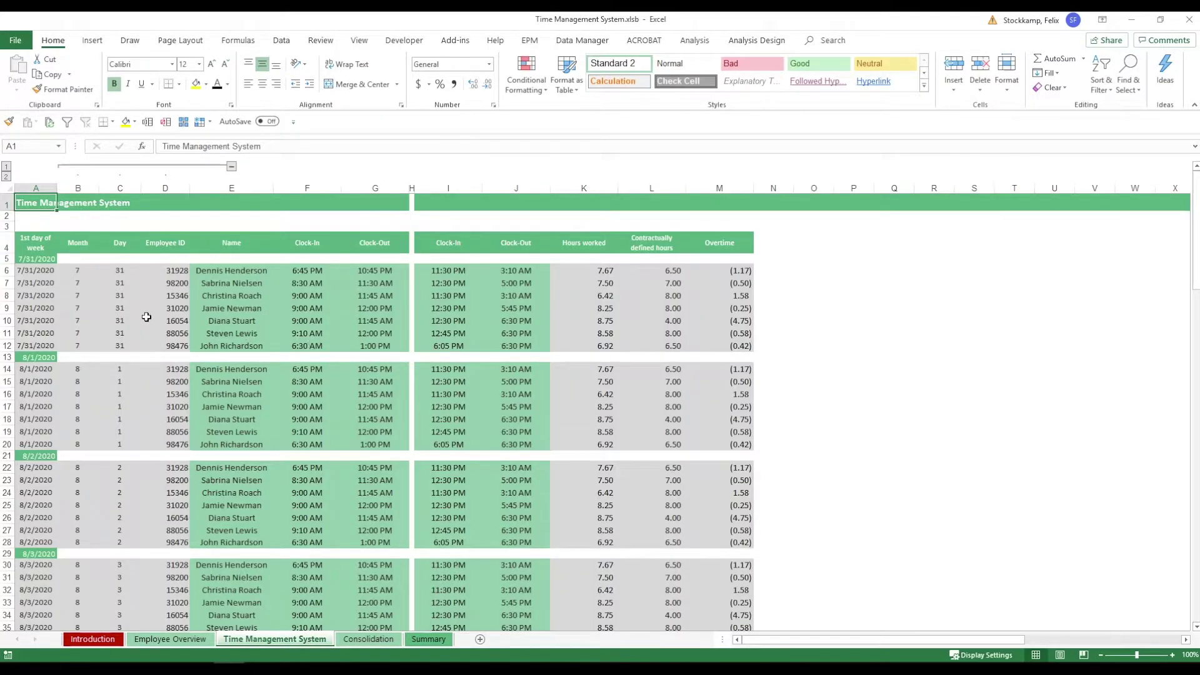
left_click(36, 258)
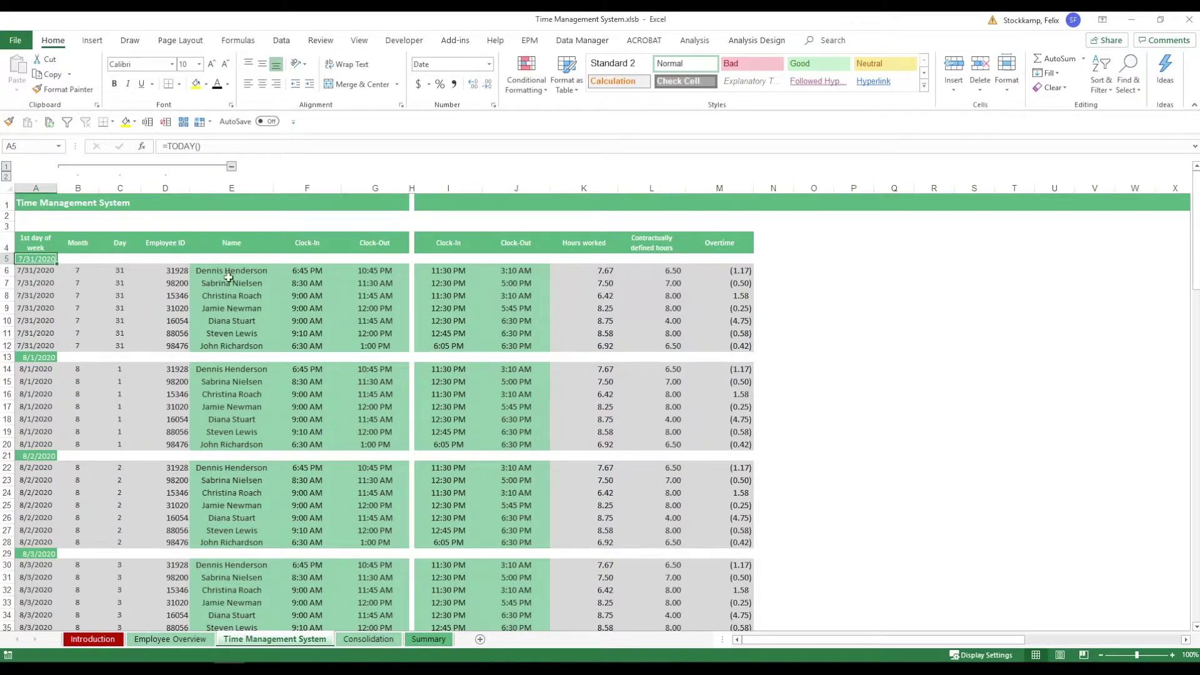
left_click(38, 271)
key("Down")
key("Down")
key("Down")
key("Down")
key("Down")
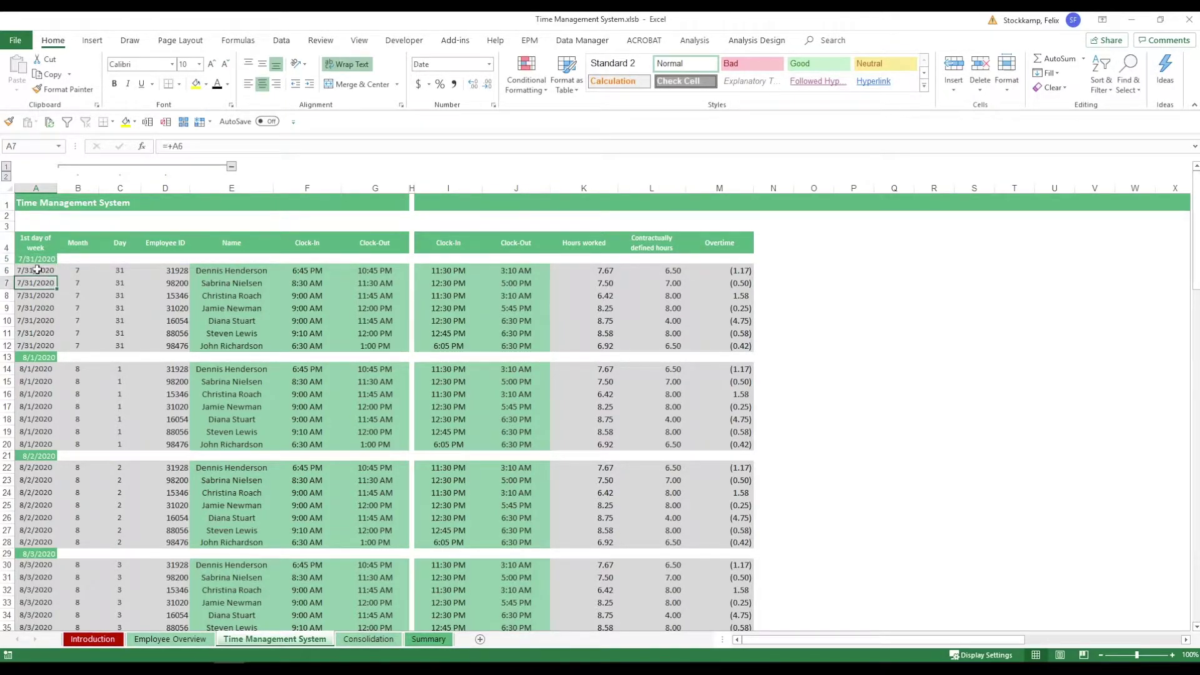
key("Down")
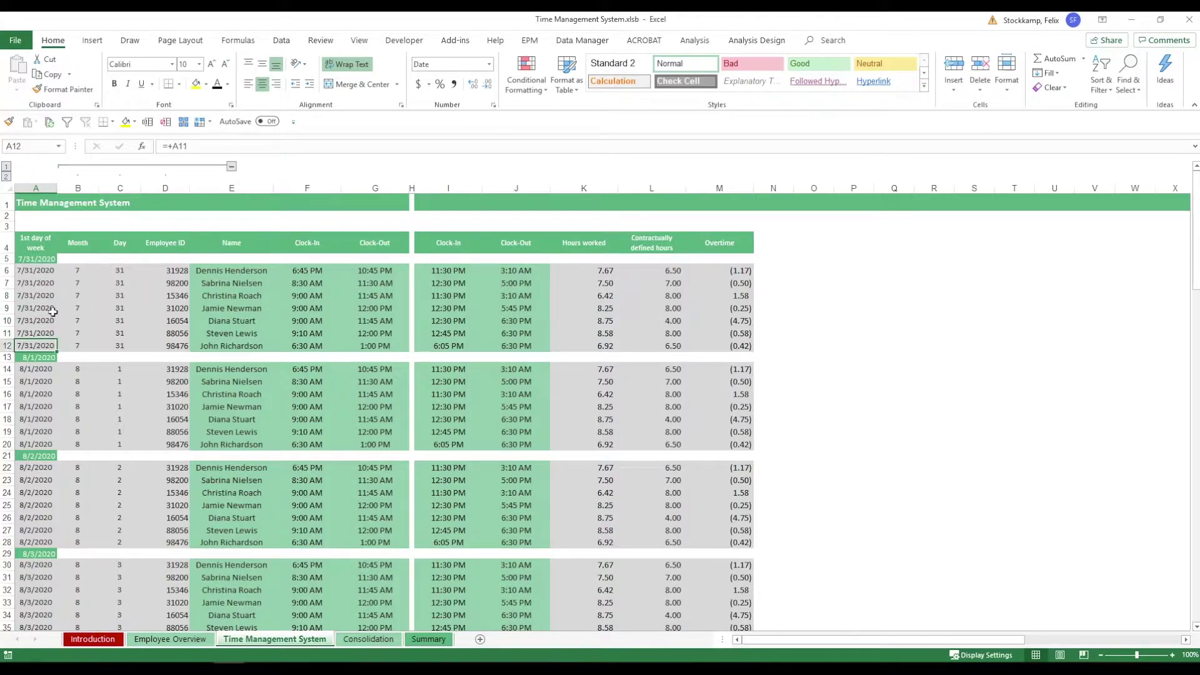
left_click(41, 355)
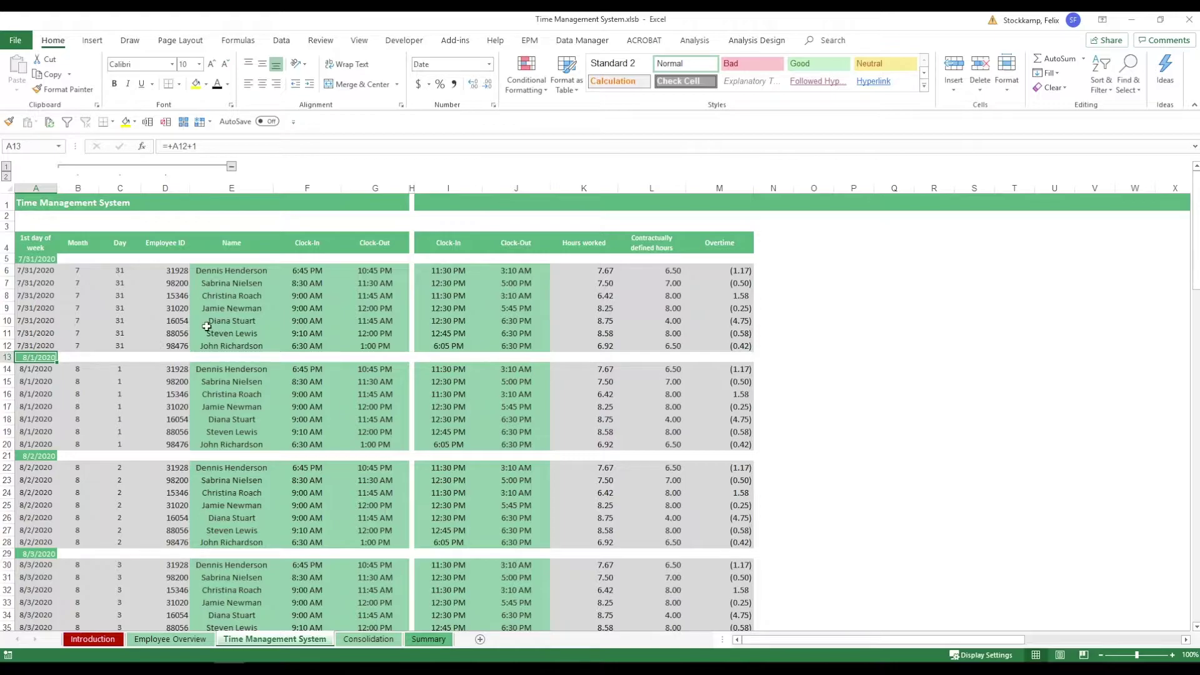
key("Down")
key("Down")
key("Down")
key("Down")
key("Down")
key("Down")
key("Down")
key("Down")
key("Down")
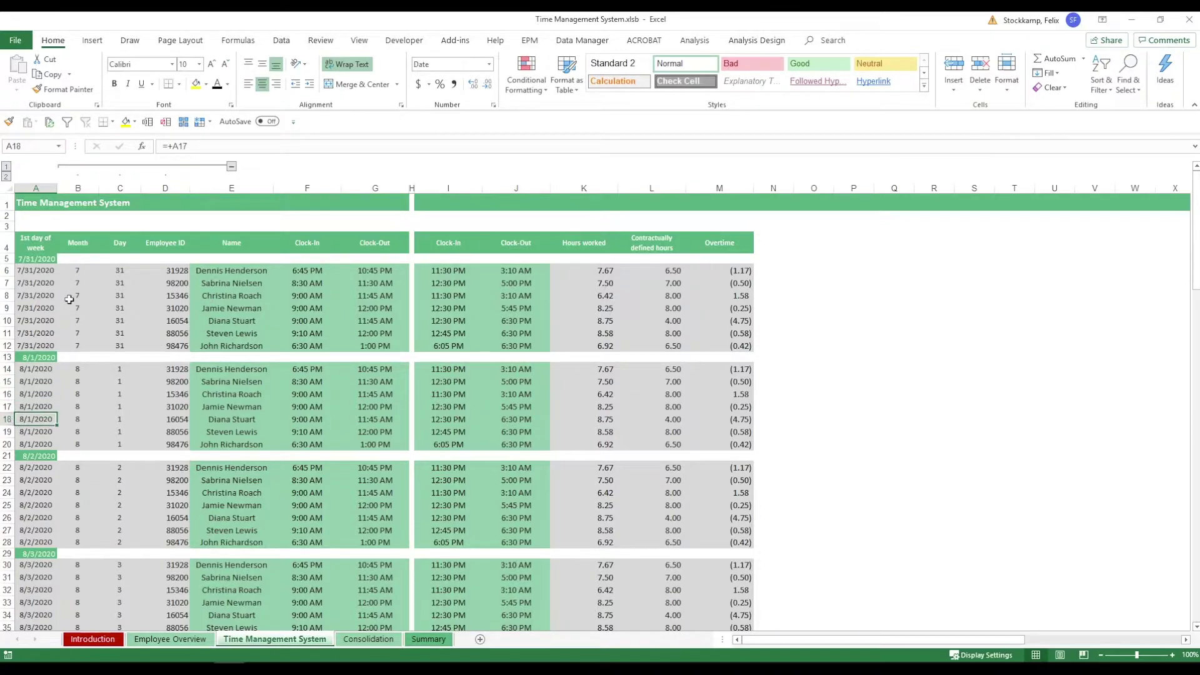
key("Down")
key("Down")
key("Down")
key("Down")
key("Down")
key("Down")
key("Down")
key("Down")
key("Down")
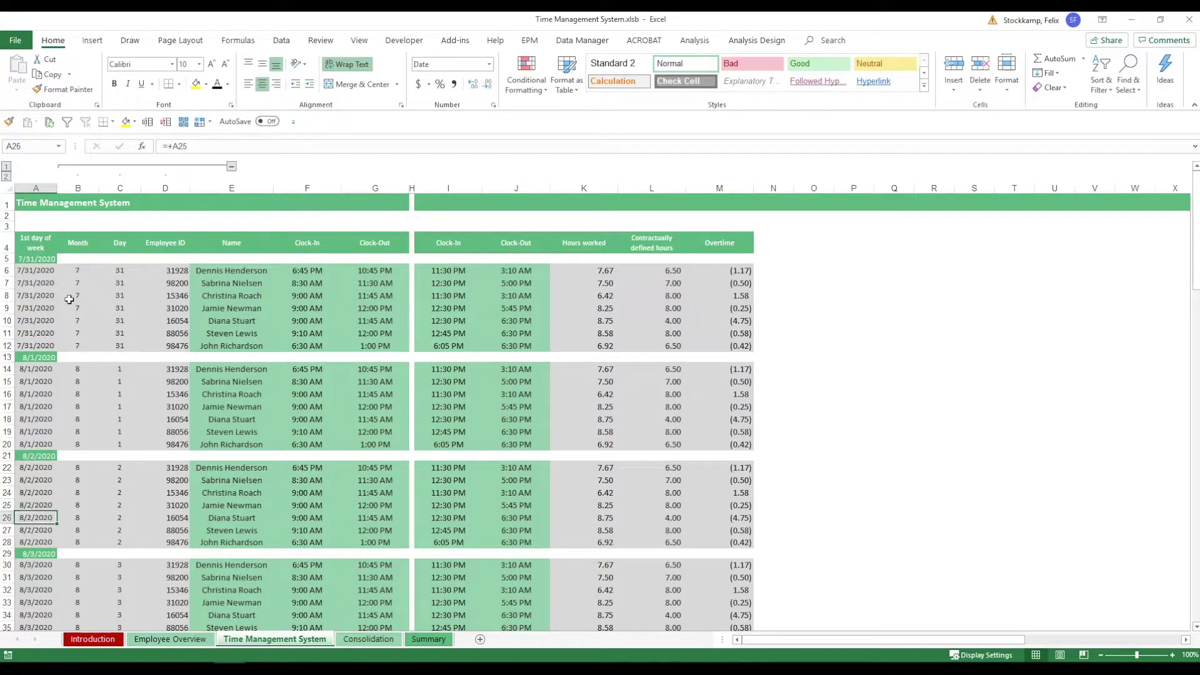
key("Down")
key("Down")
key("Down")
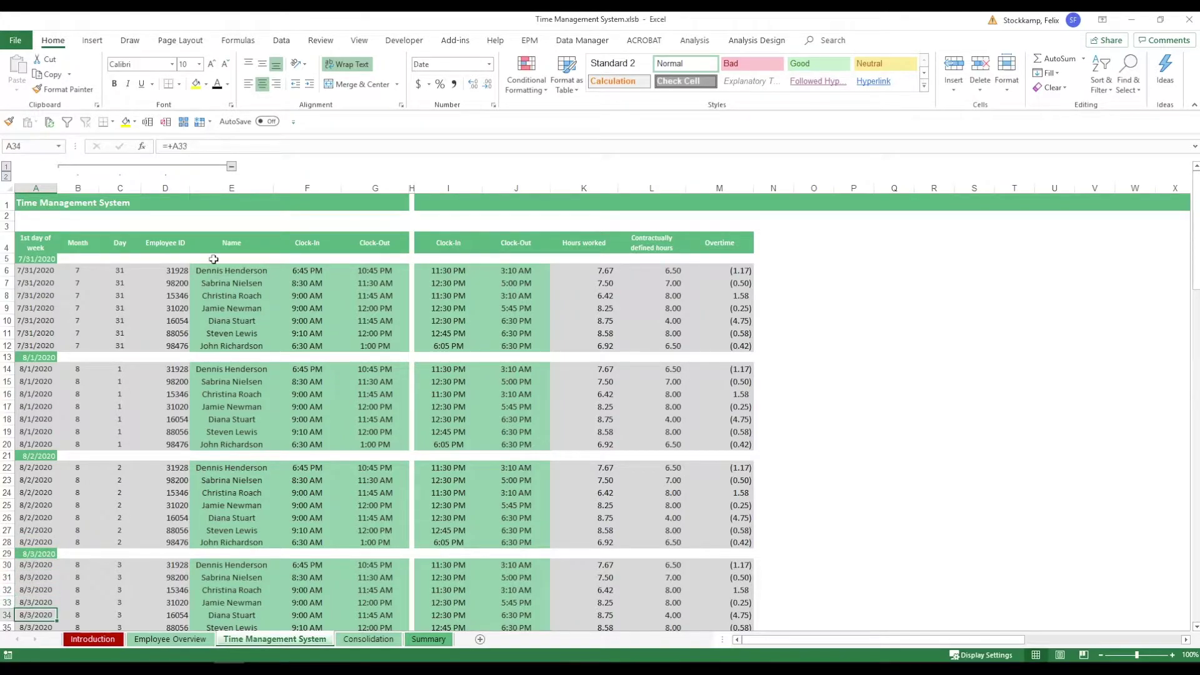
left_click(219, 268)
left_click(250, 282)
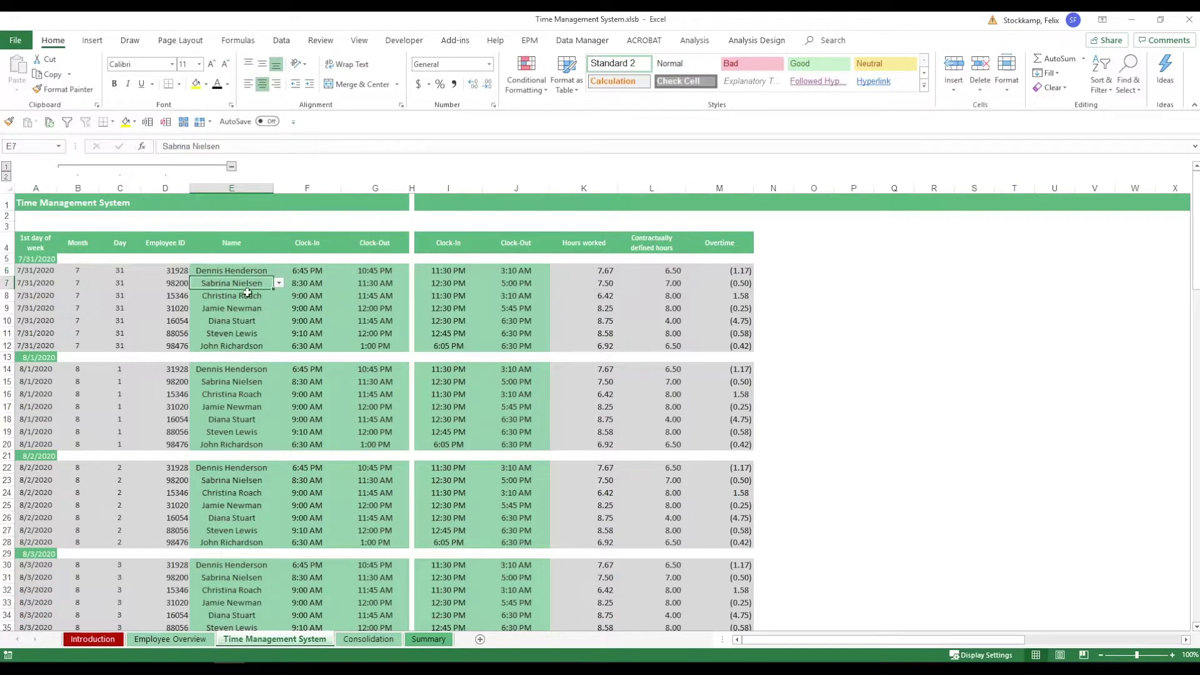
left_click(244, 296)
left_click(240, 320)
left_click(234, 328)
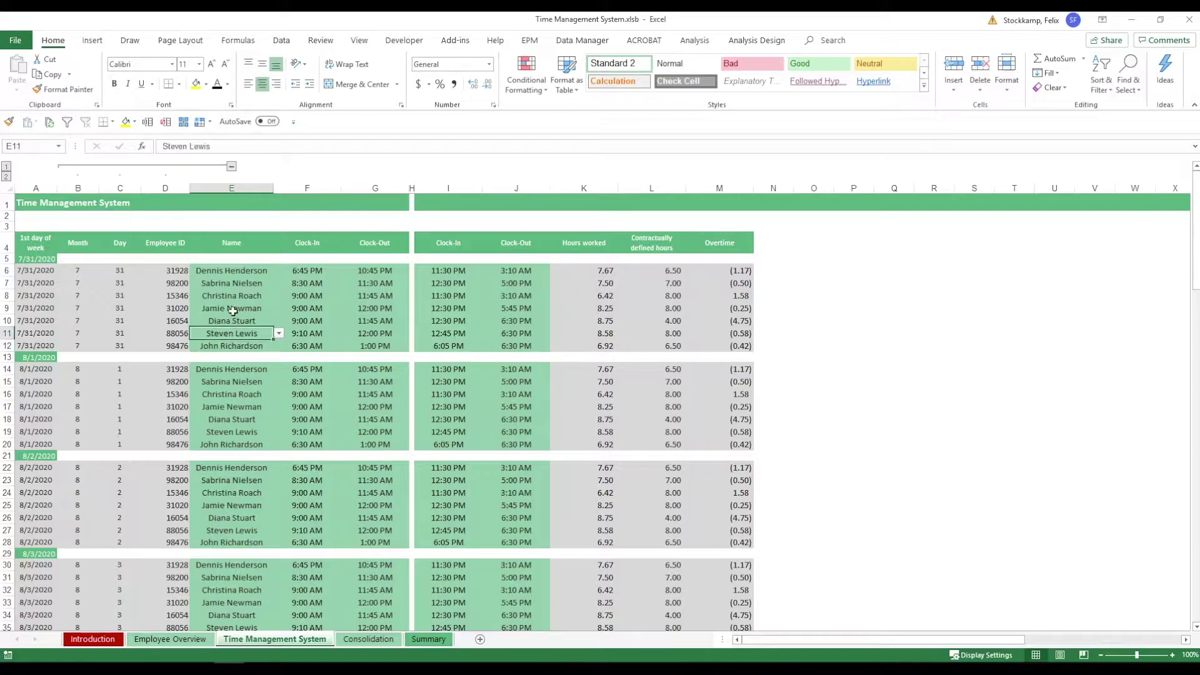
left_click(235, 308)
left_click(236, 283)
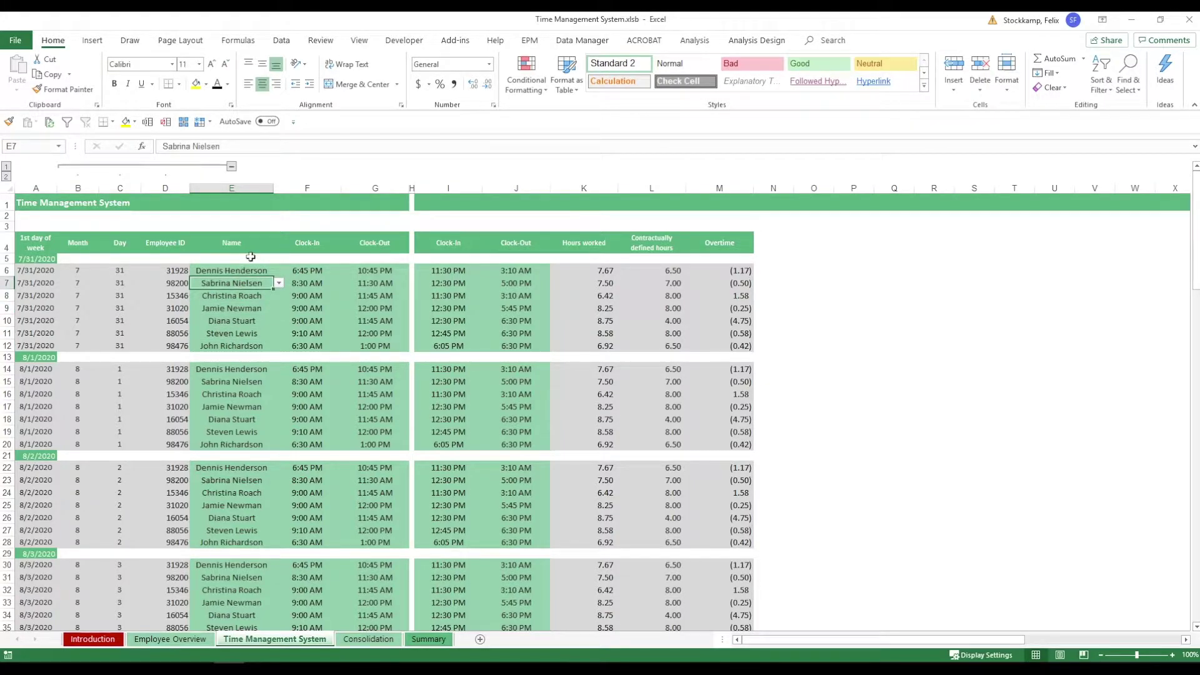
left_click(304, 275)
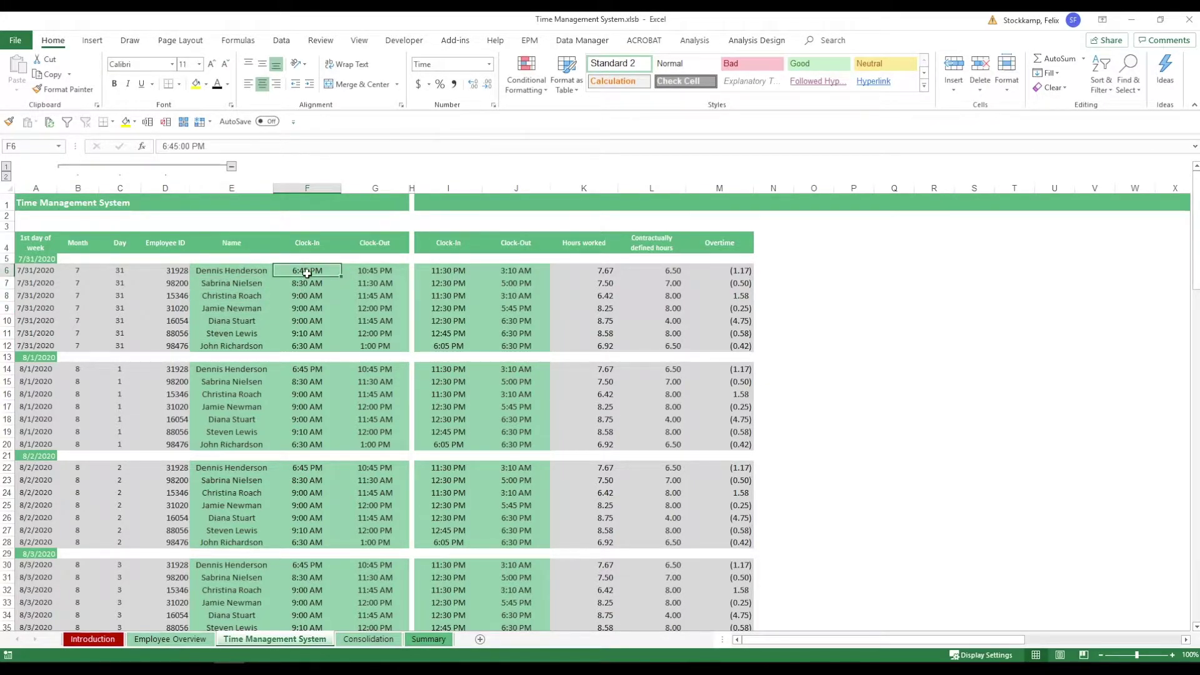
key("Right")
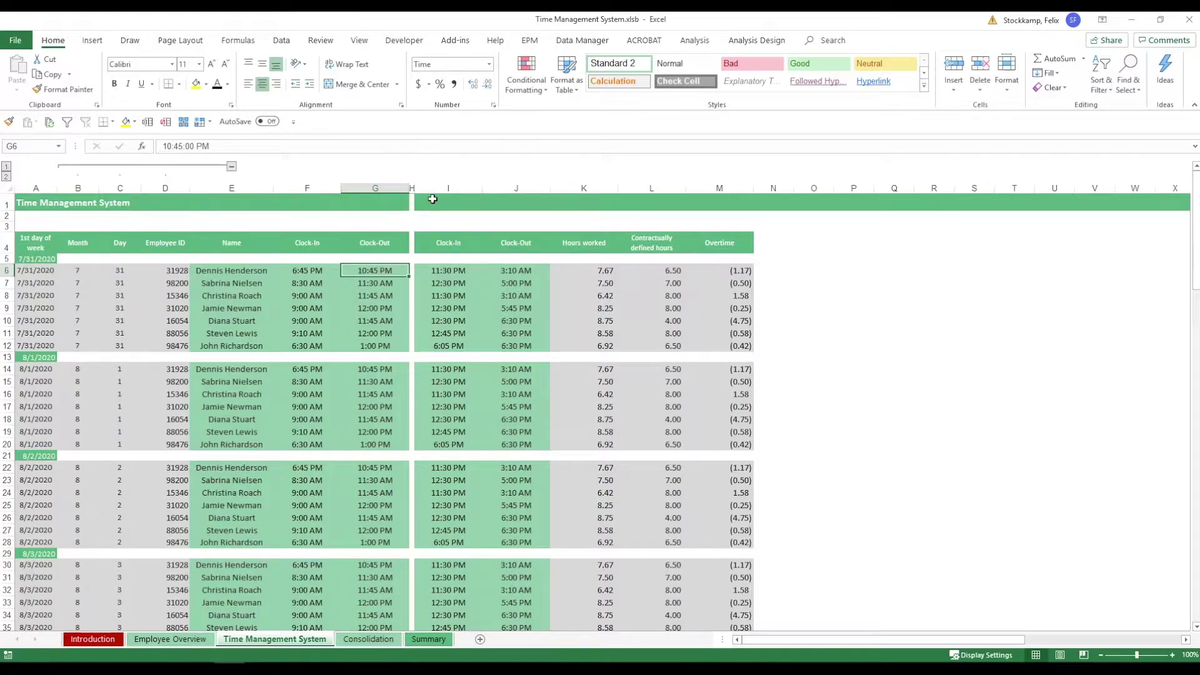
key("Right")
key("Right")
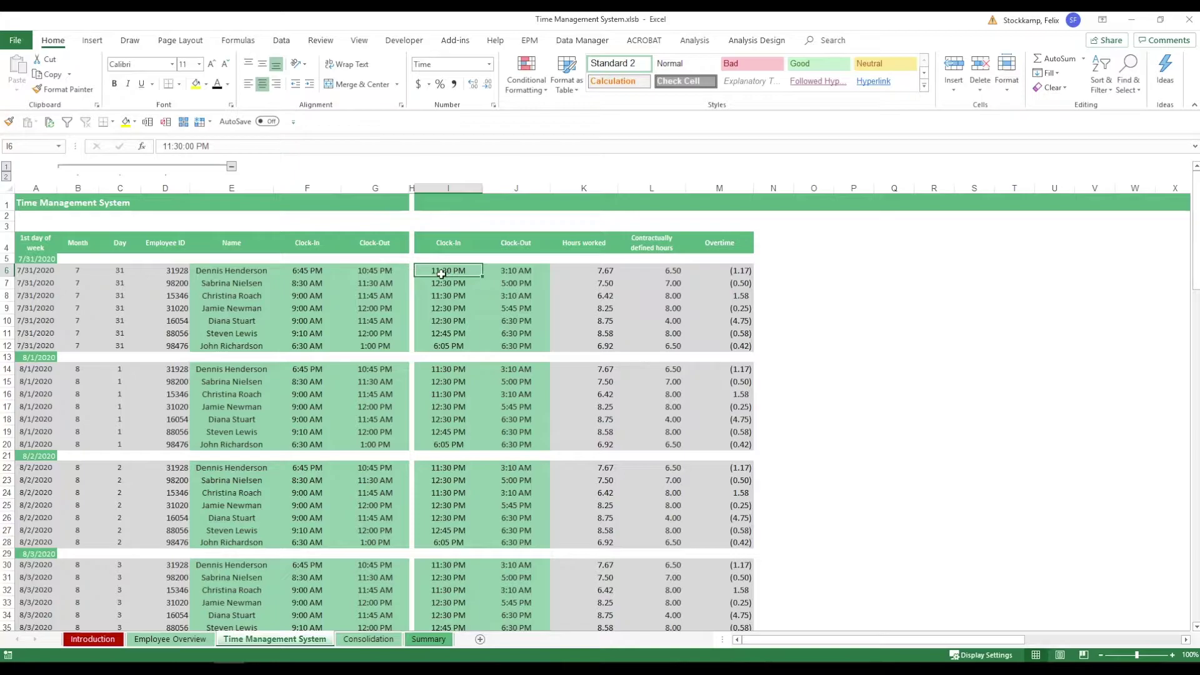
left_click(522, 188)
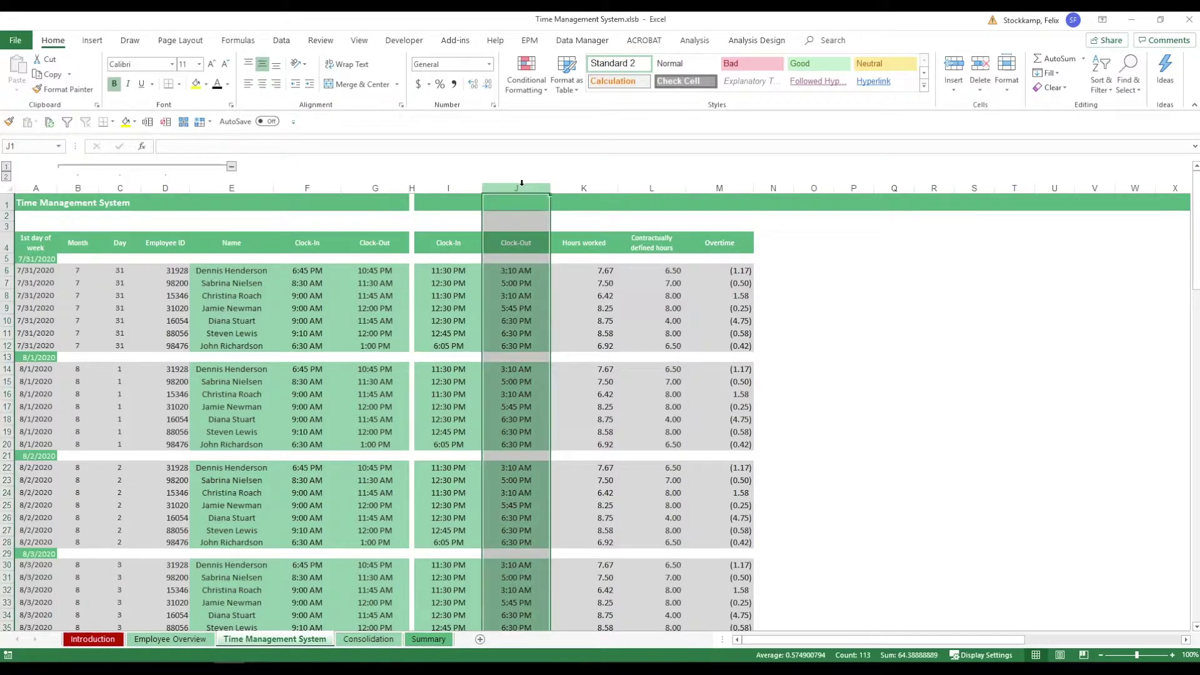
left_click(522, 273)
left_click(556, 272)
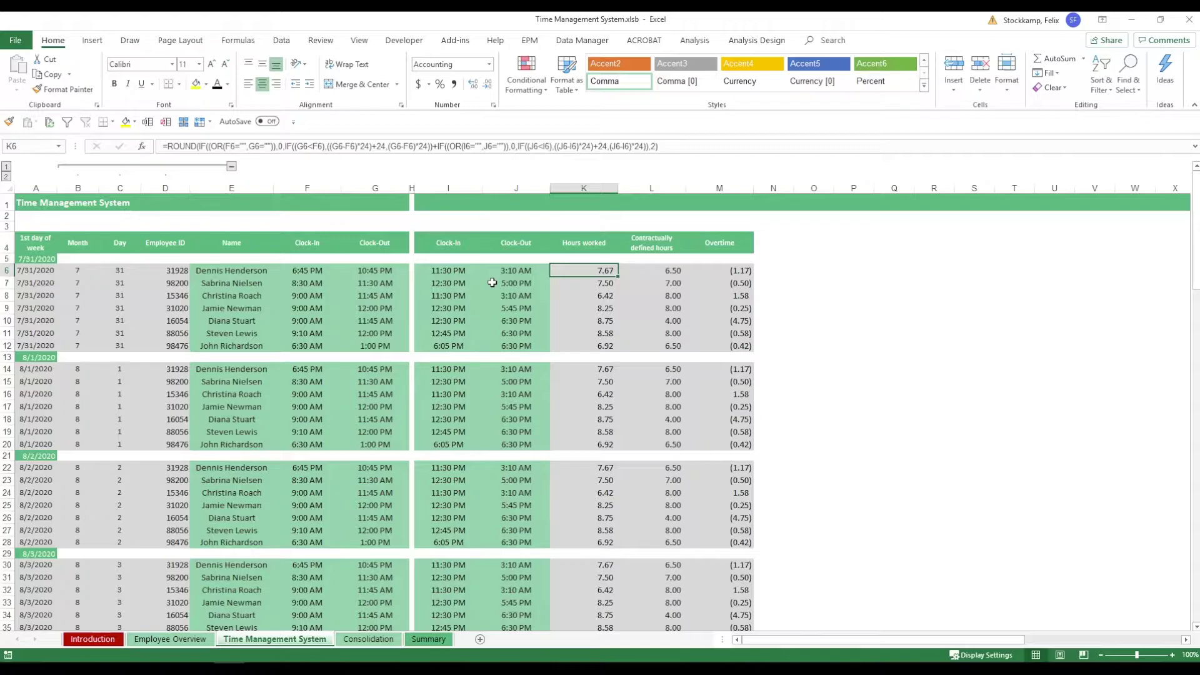
key("Right")
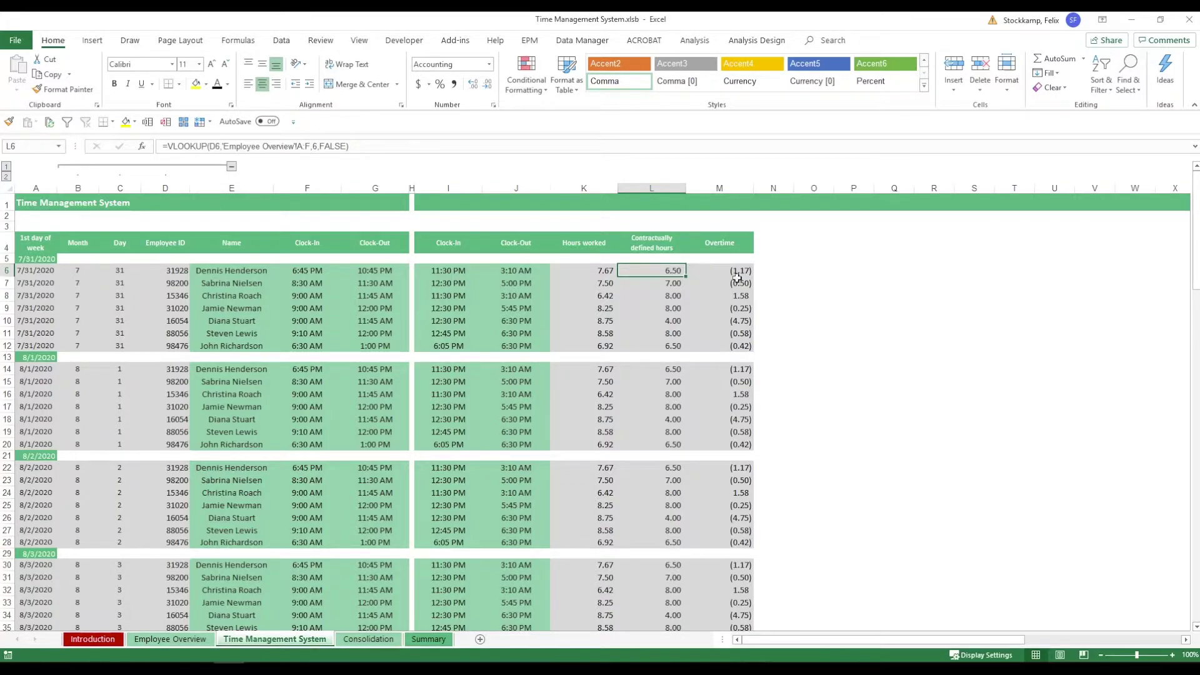
key("Left")
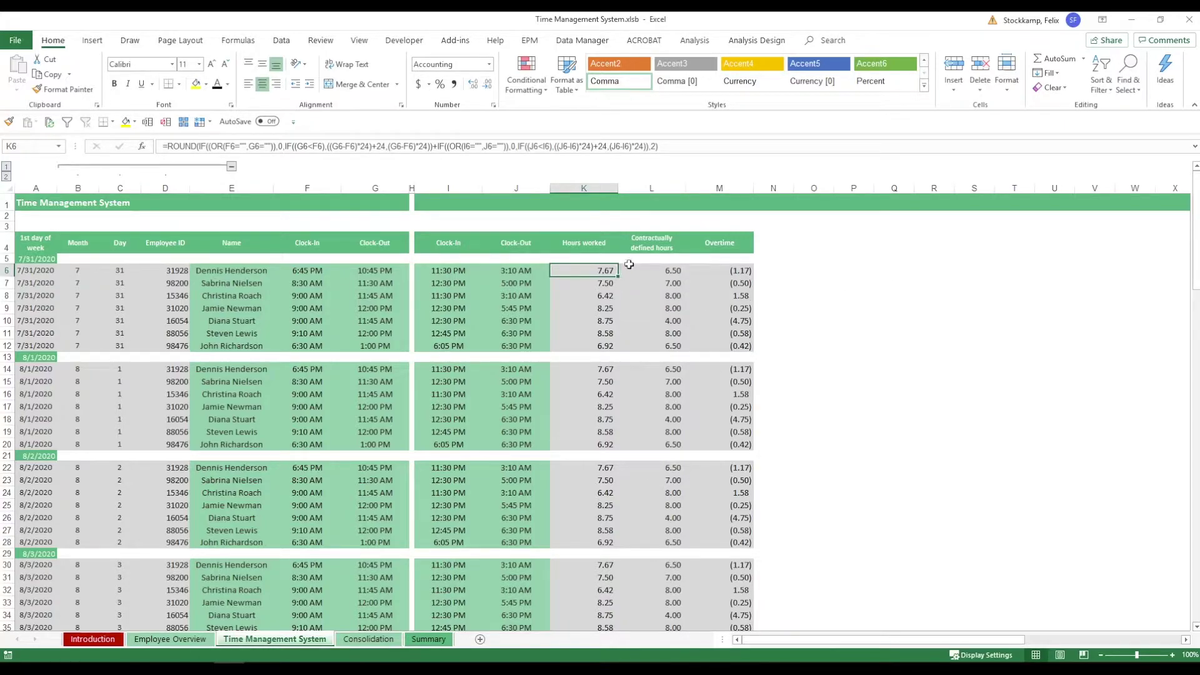
key("Right")
key("Right")
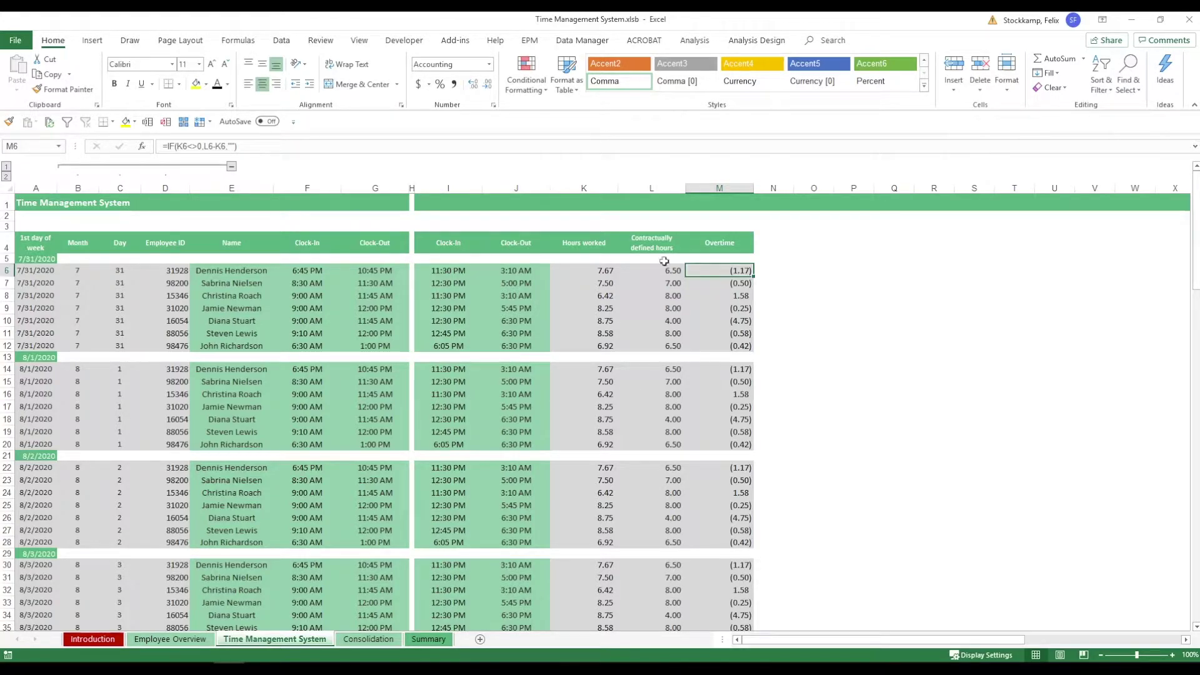
left_click(592, 188)
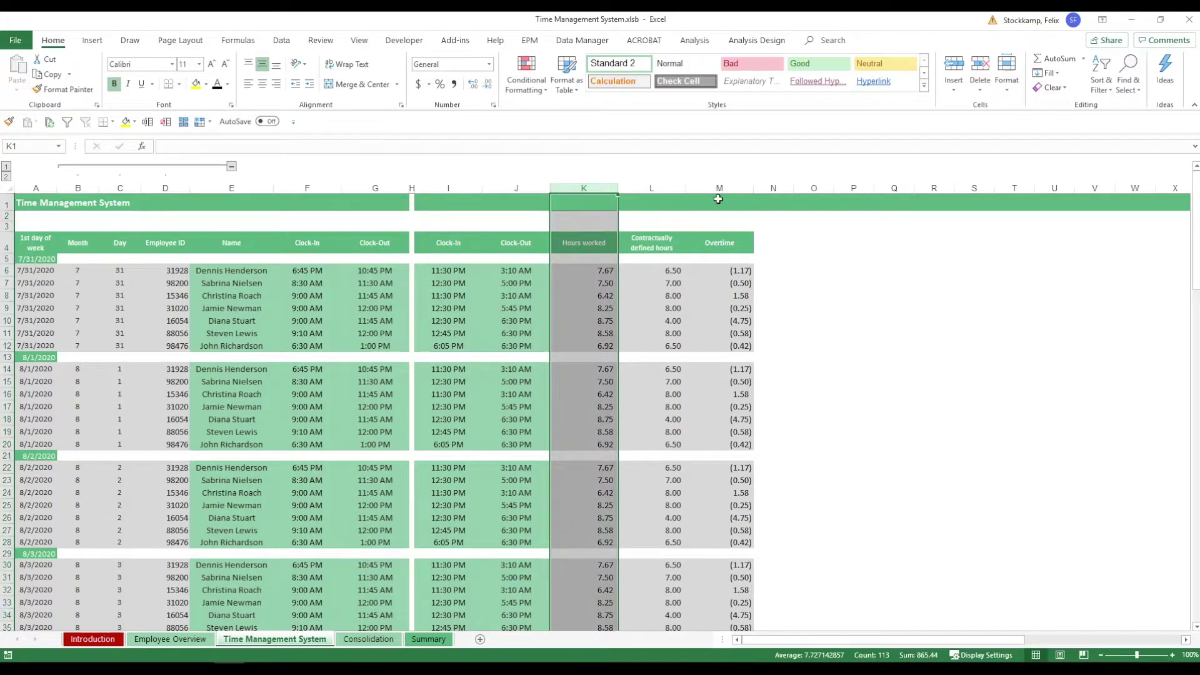
left_click(671, 188)
left_click(721, 185)
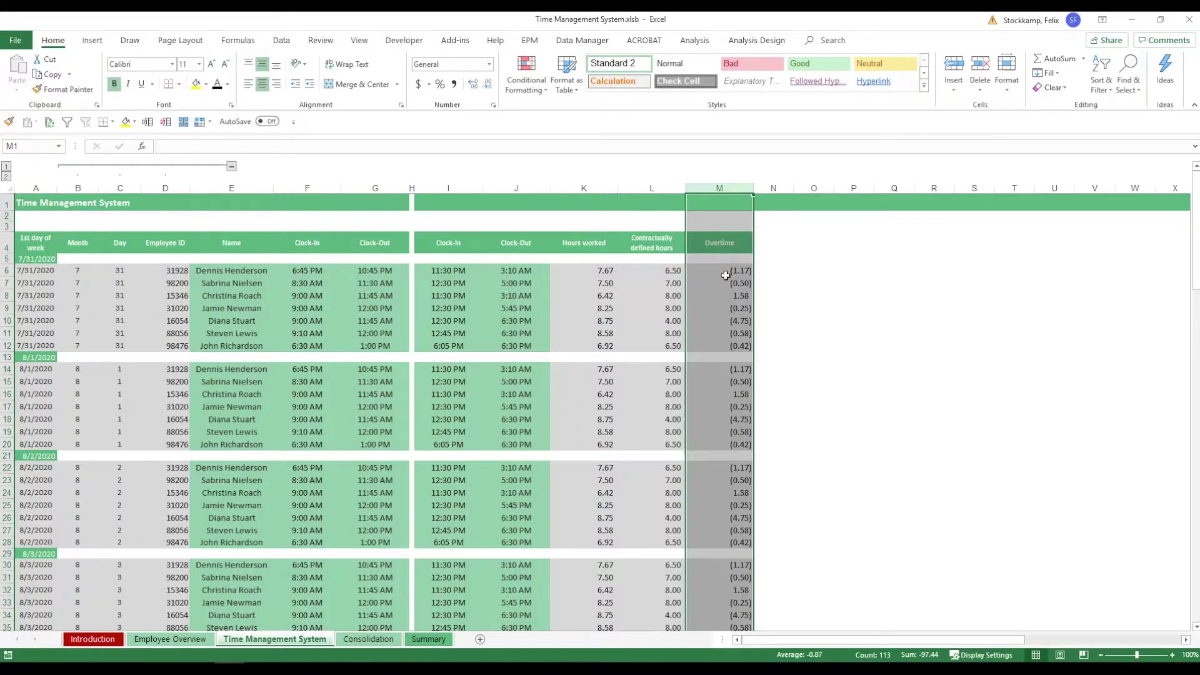
left_click(726, 295)
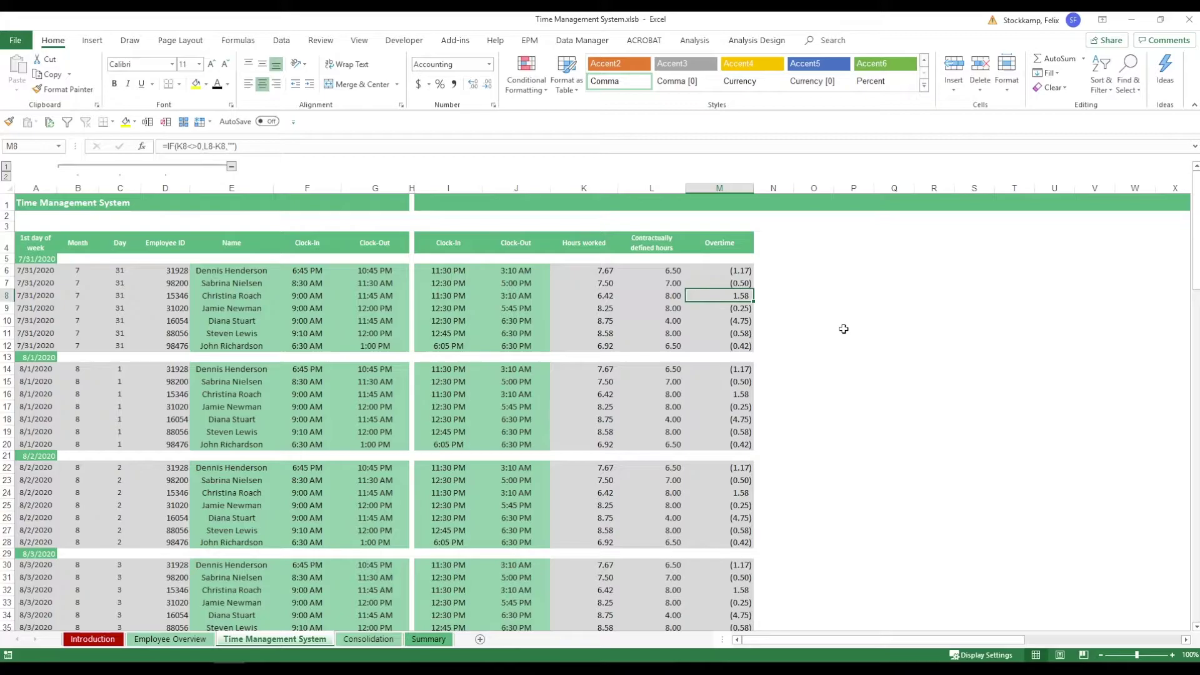
key("Left")
key("Left")
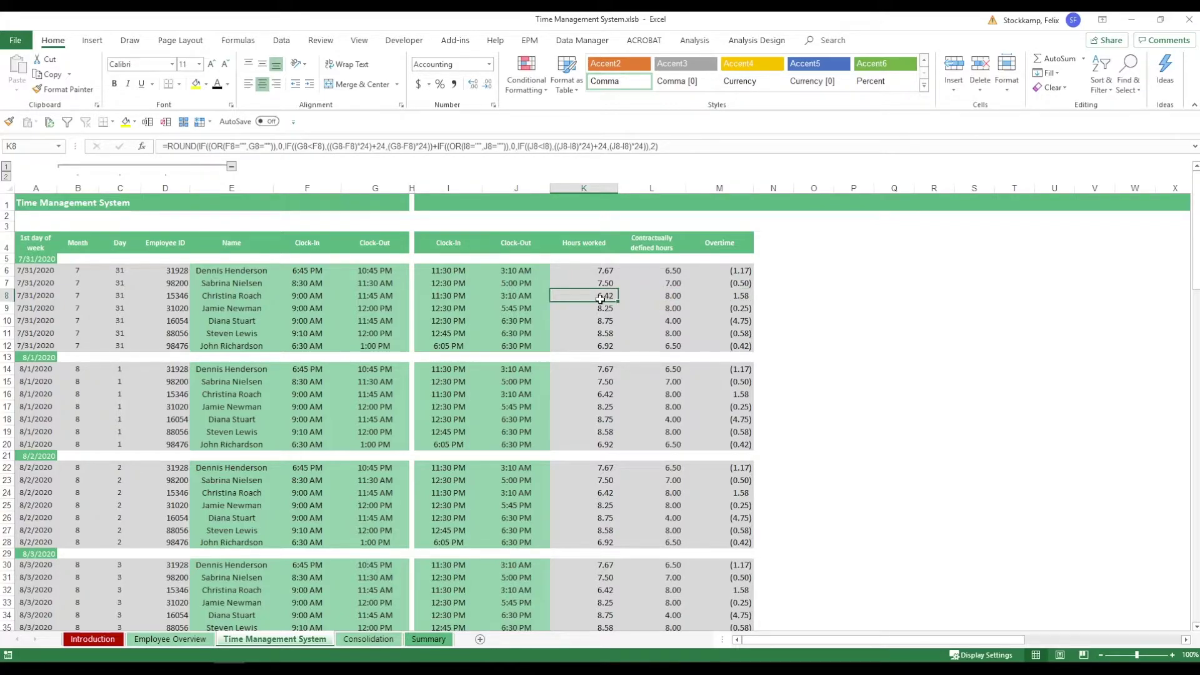
key("Right")
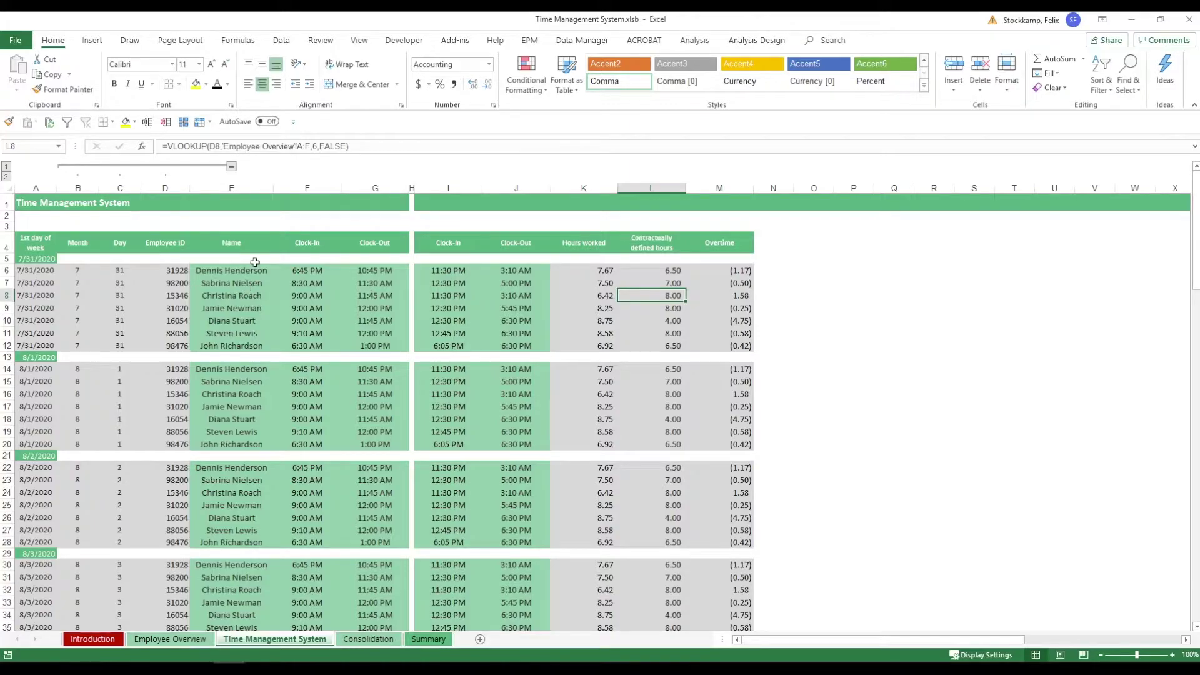
left_click_drag(229, 270, 731, 346)
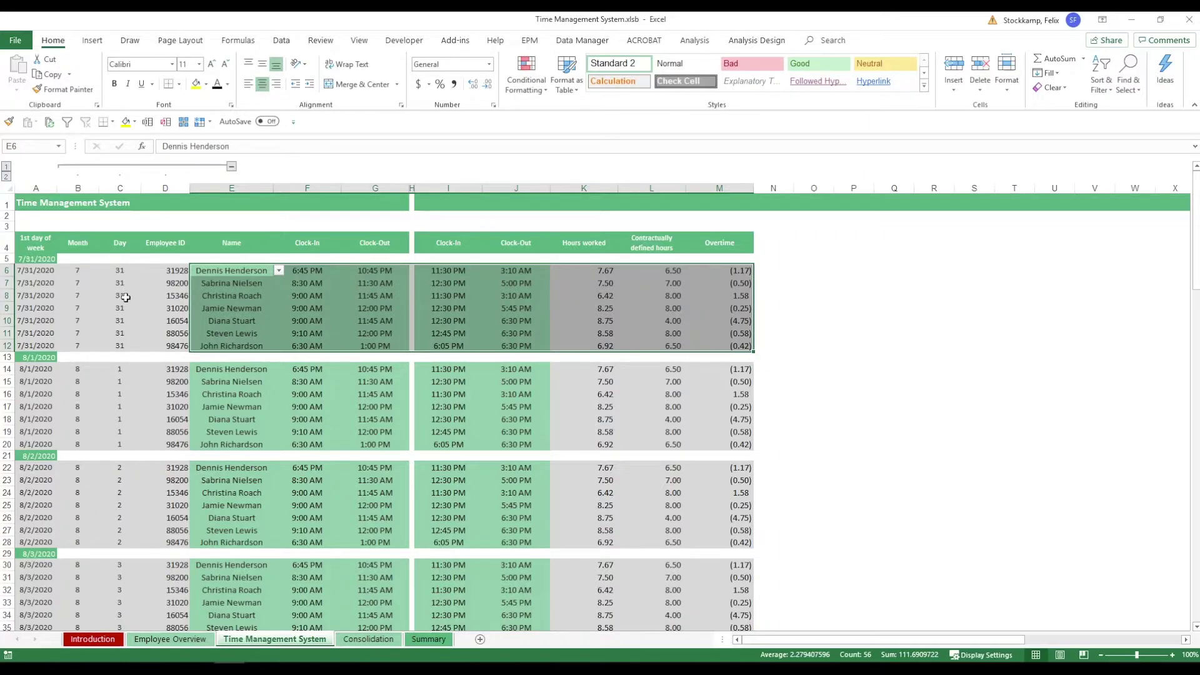
Copy the 8/15/2020 day block A125:M132 into A133 to create the 8/16/2020 block.
scroll(125, 298, "down", 20)
scroll(125, 298, "down", 3)
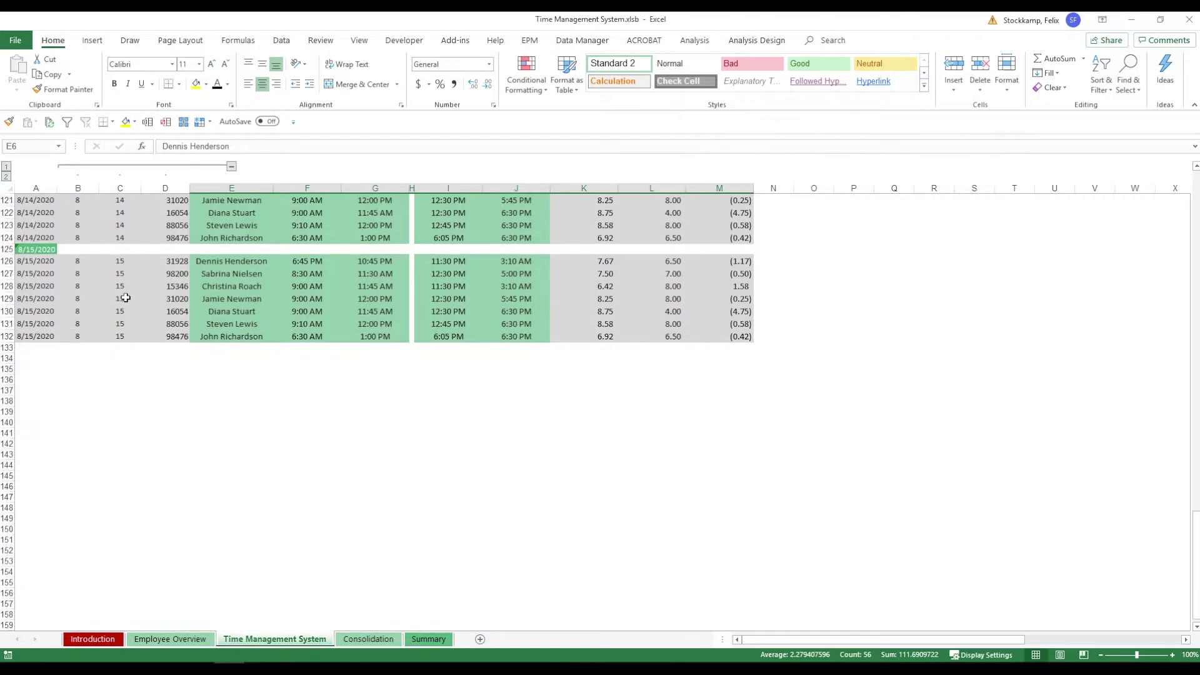
left_click_drag(38, 252, 709, 331)
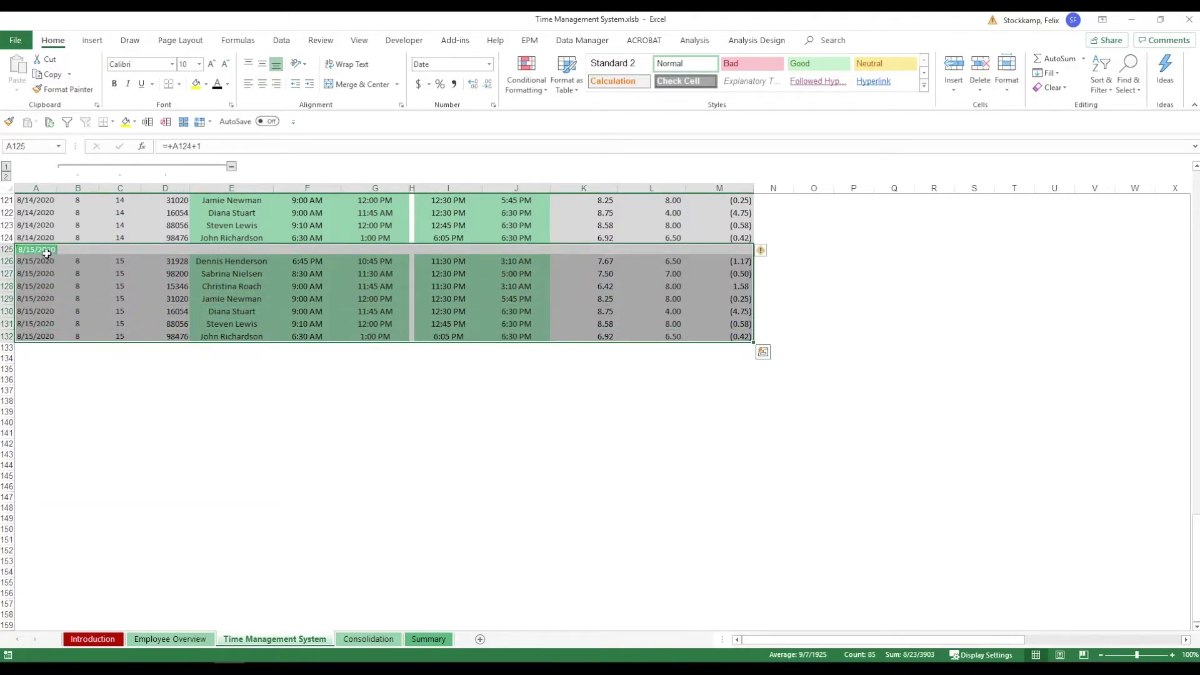
key("ctrl+c")
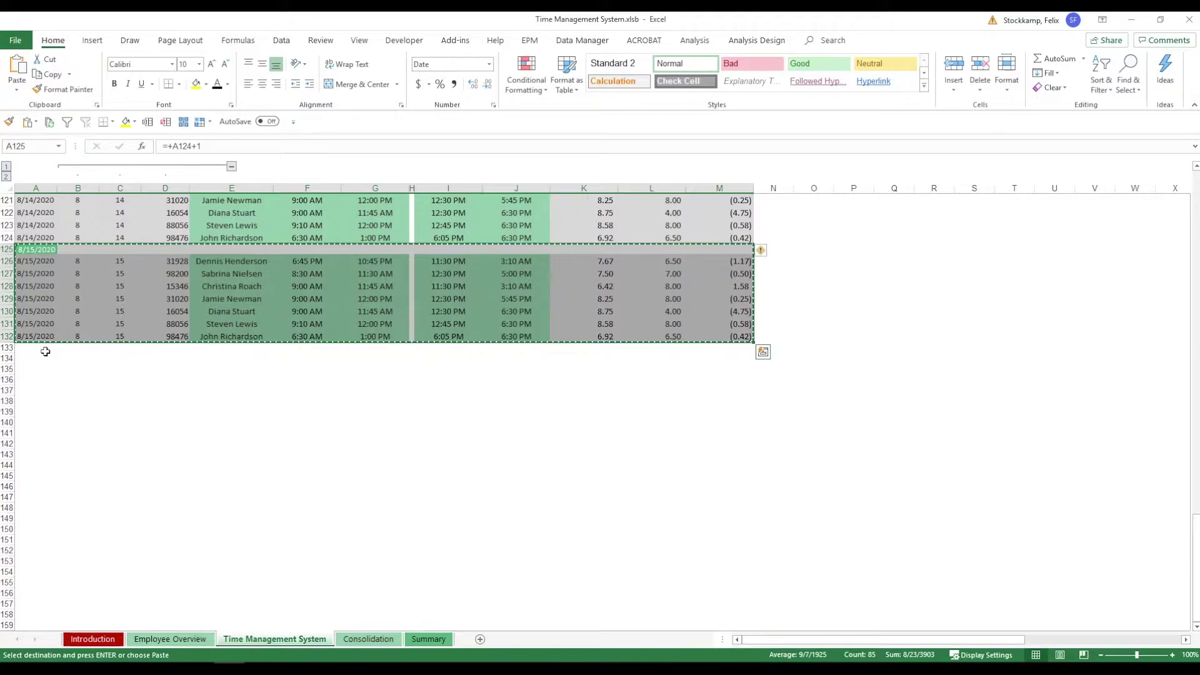
left_click(44, 349)
key("ctrl+v")
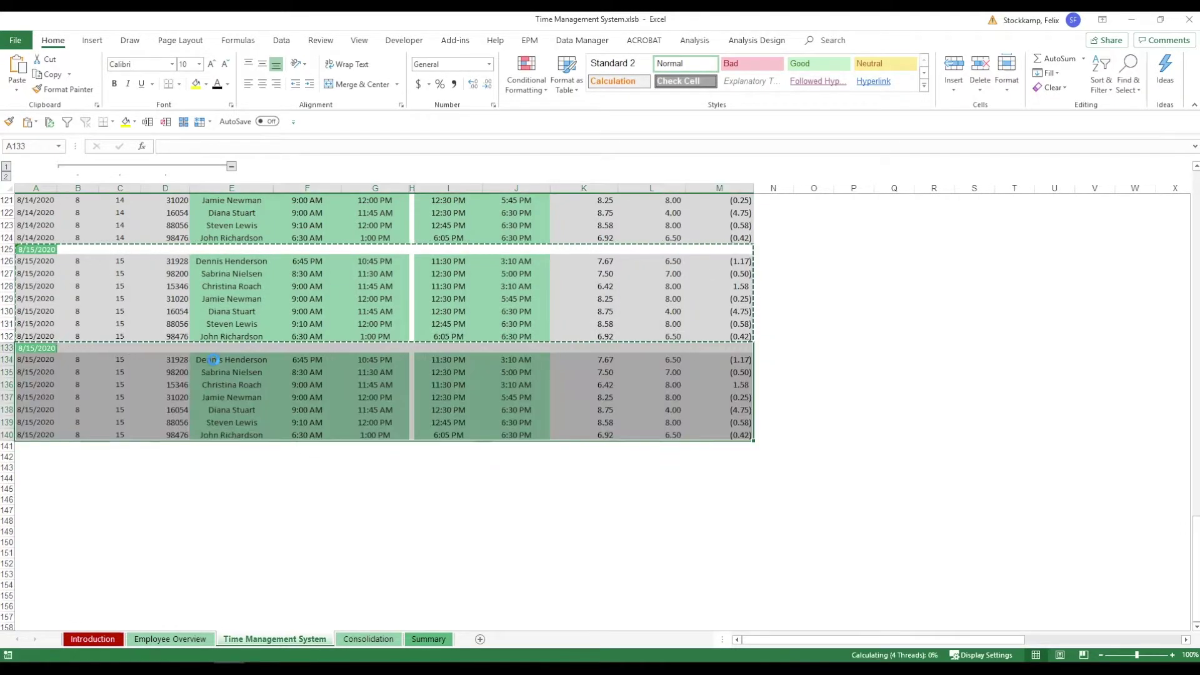
left_click(46, 336)
key("Escape")
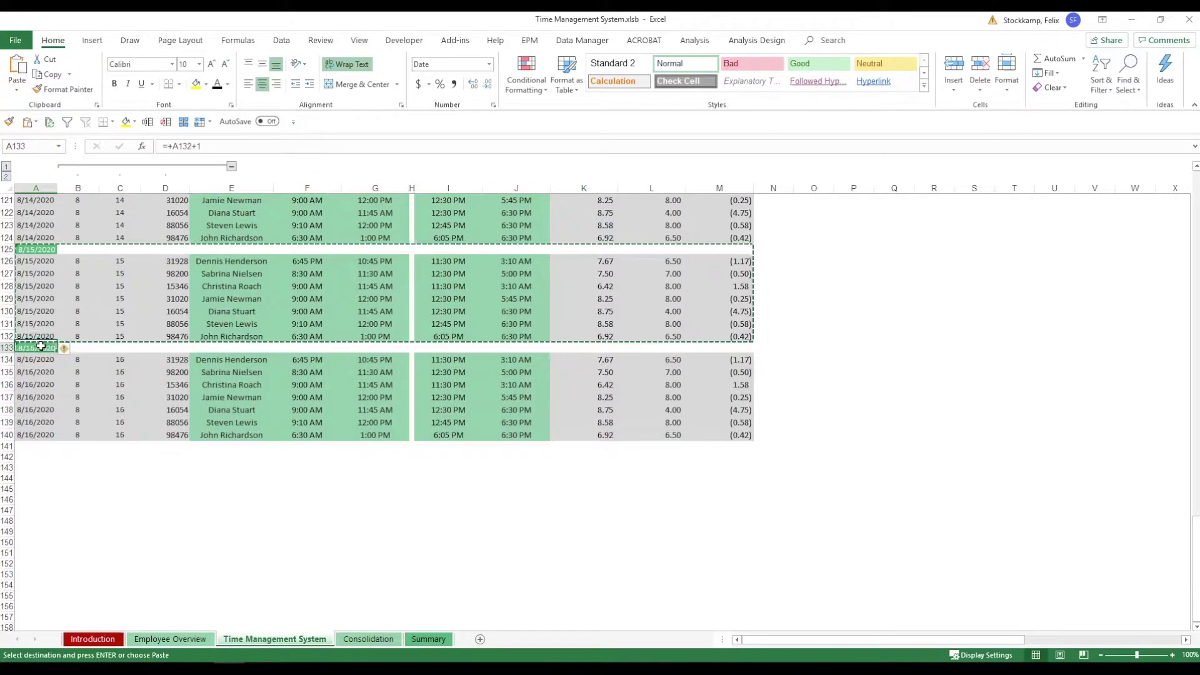
left_click(48, 345)
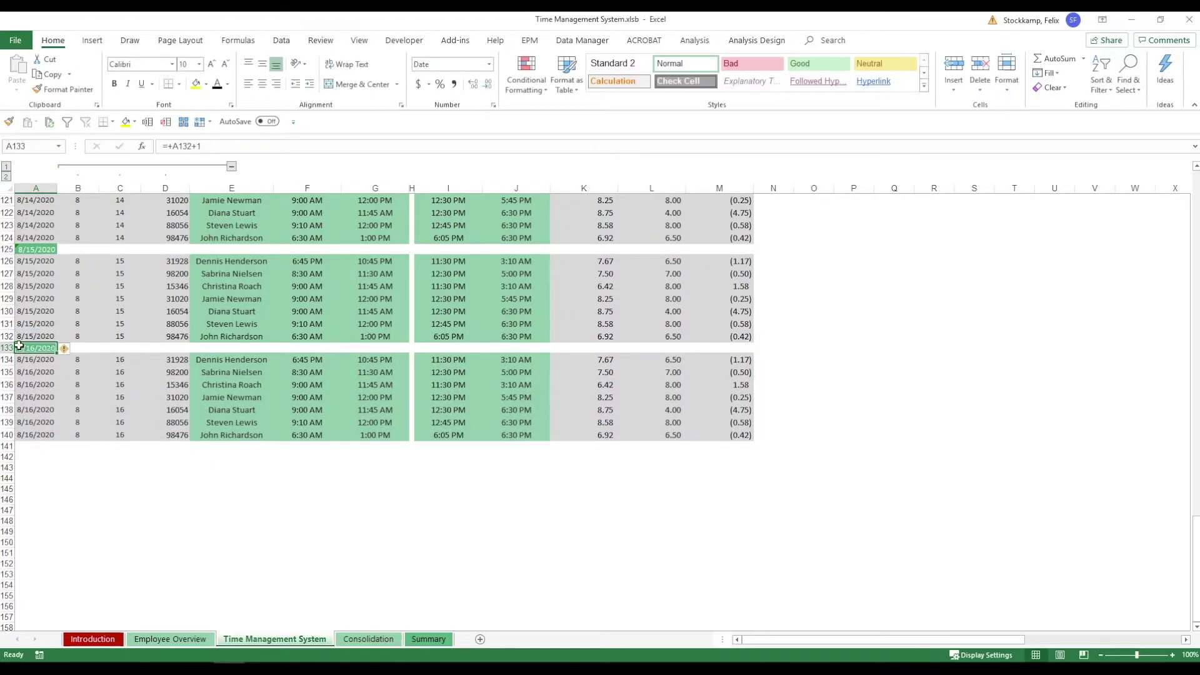
Select row 136 in the new block to make room for two employee rows.
left_click(233, 337)
left_click_drag(231, 360, 232, 398)
left_click(8, 384)
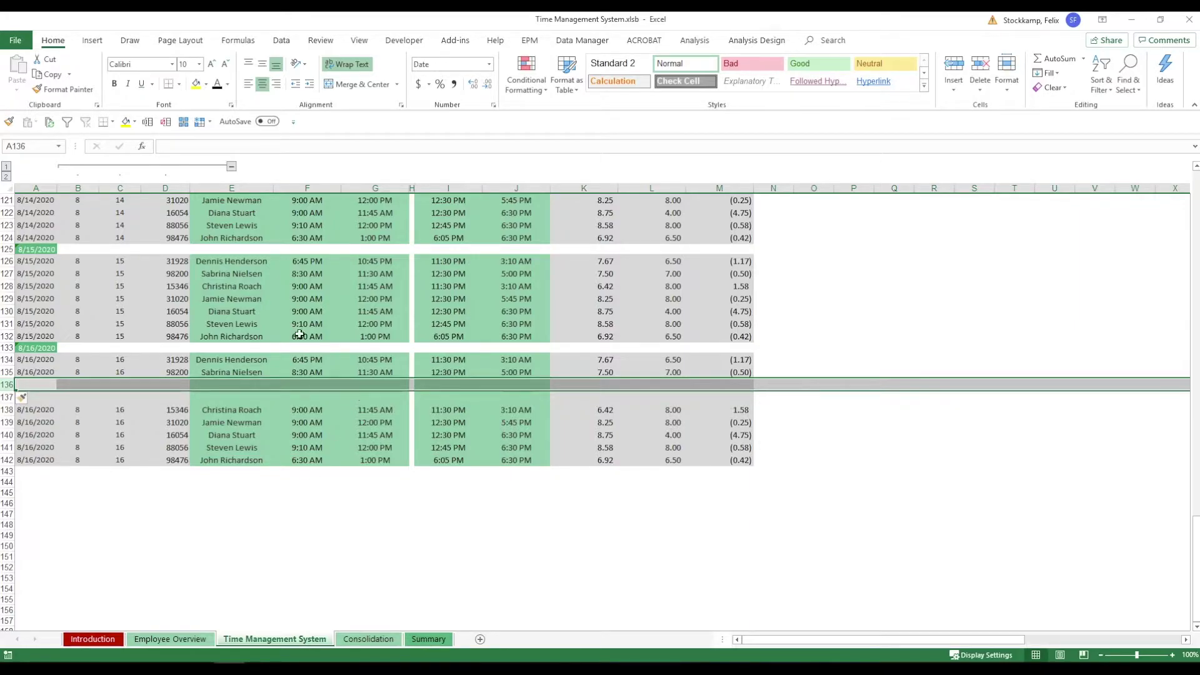
left_click(227, 372)
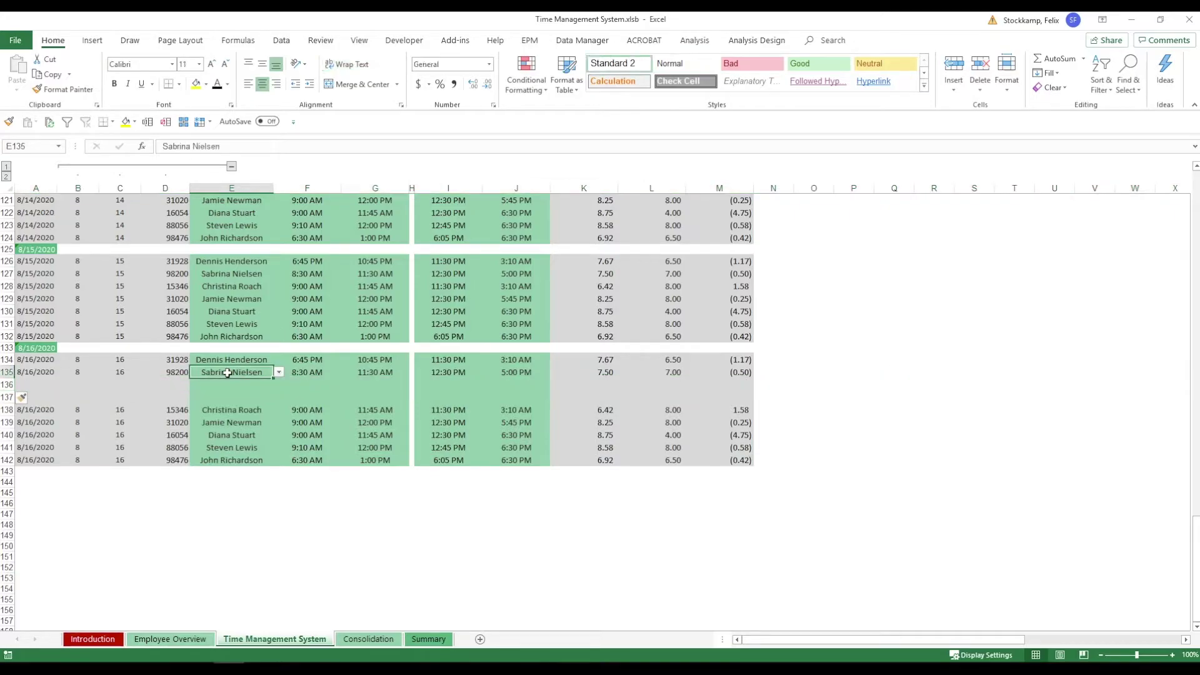
key("ctrl+c")
left_click_drag(220, 384, 217, 396)
key("ctrl+v")
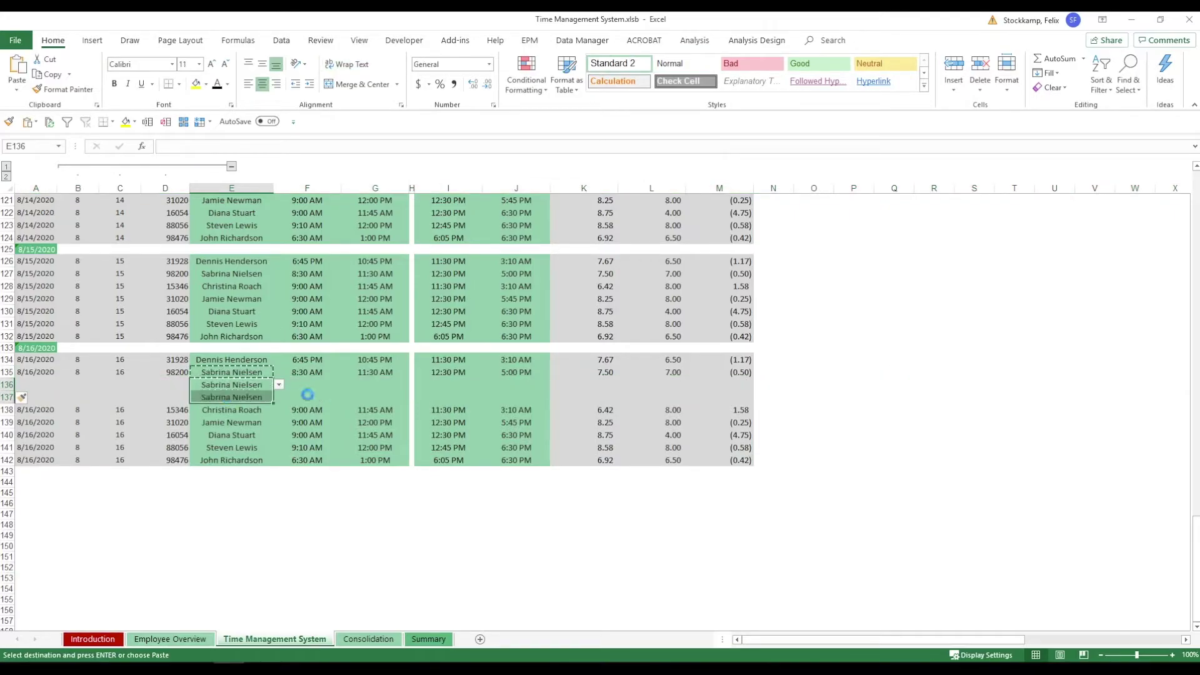
left_click(268, 386)
left_click(276, 387)
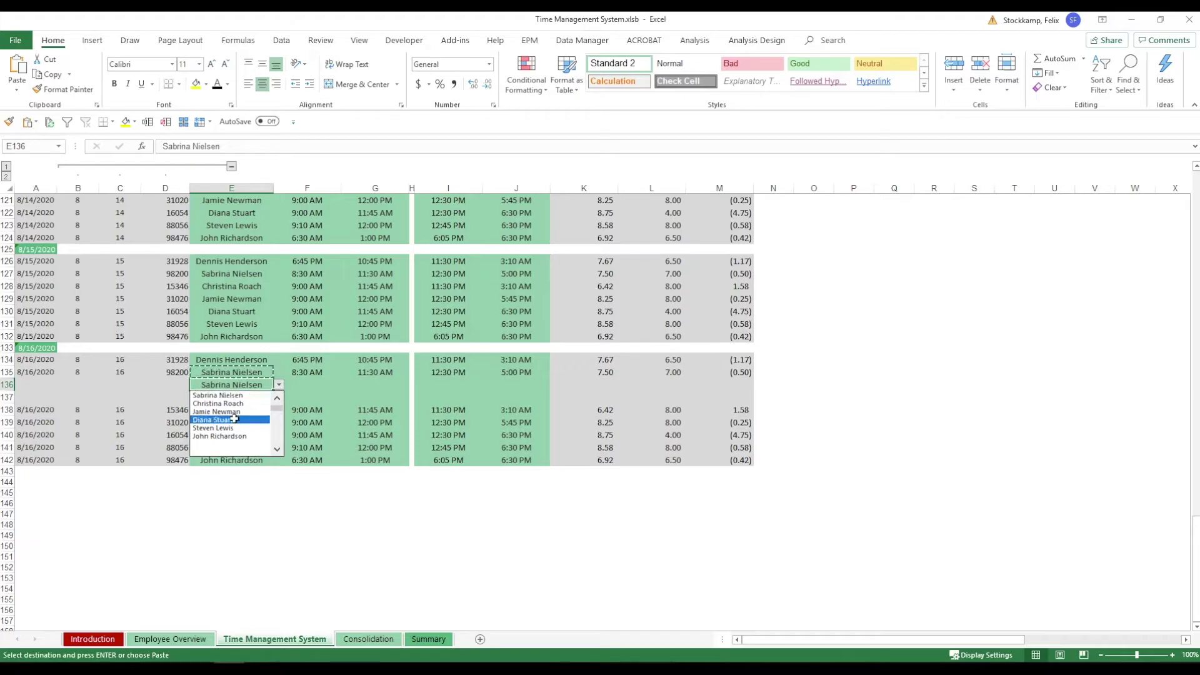
left_click(216, 419)
left_click(268, 395)
key("ctrl+v")
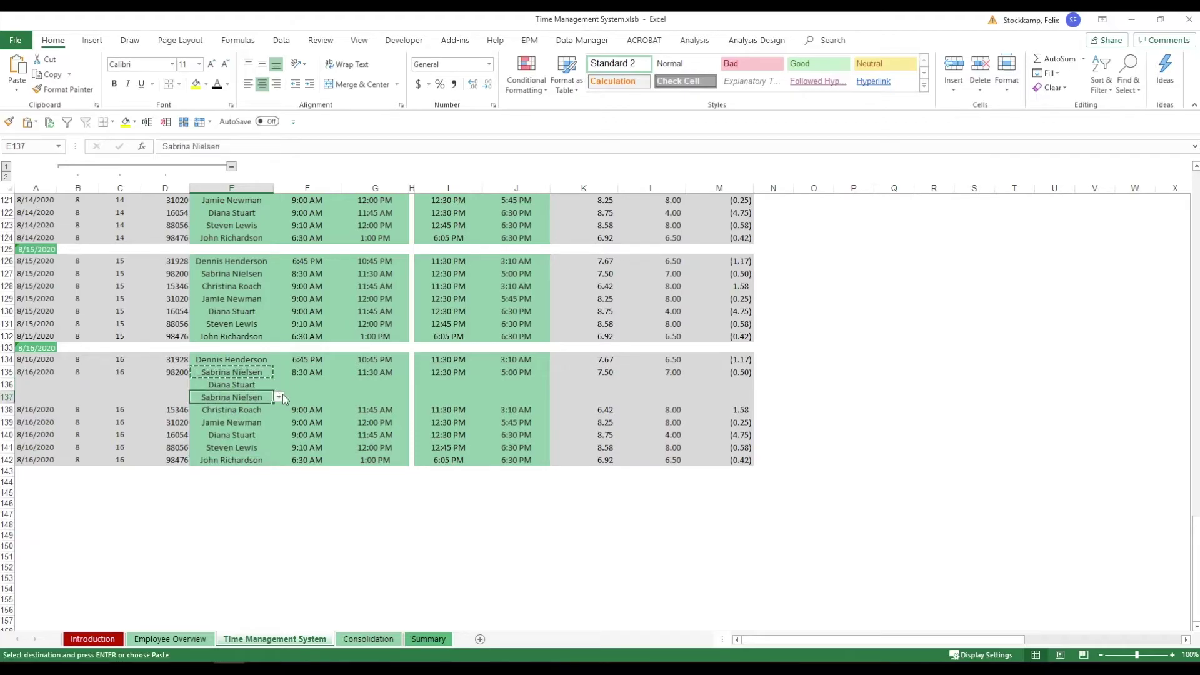
left_click(278, 397)
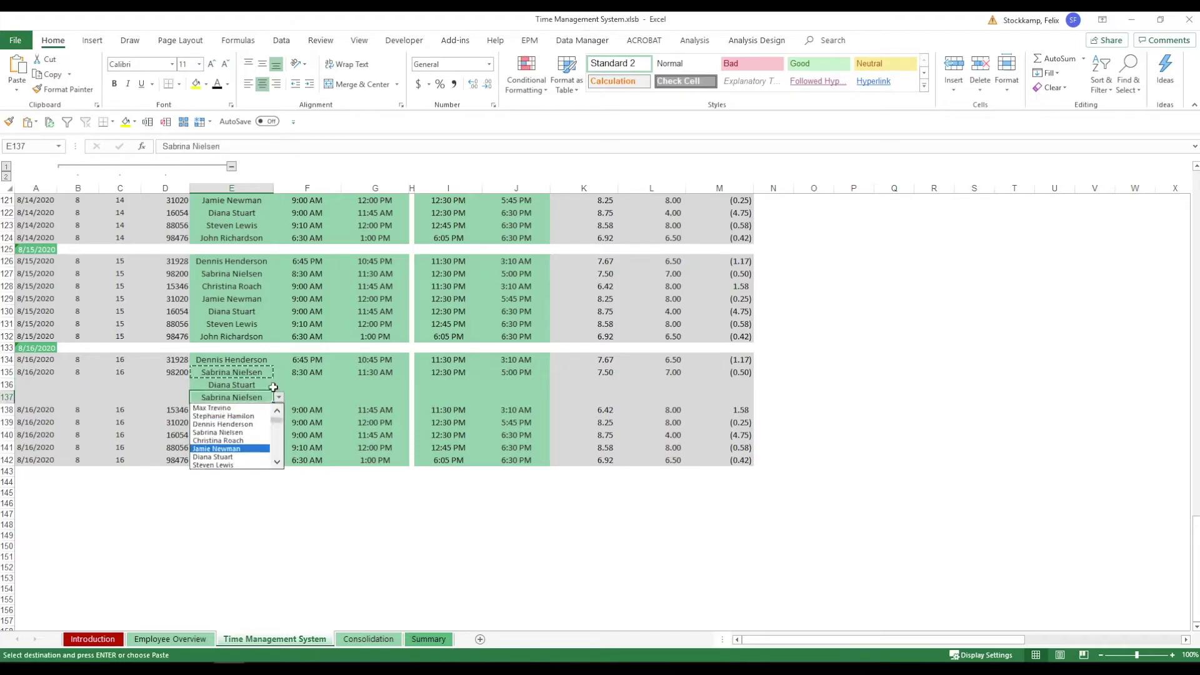
left_click(213, 407)
Copy row 135's hours, contractual hours and overtime formulas into rows 136–137.
left_click(294, 385)
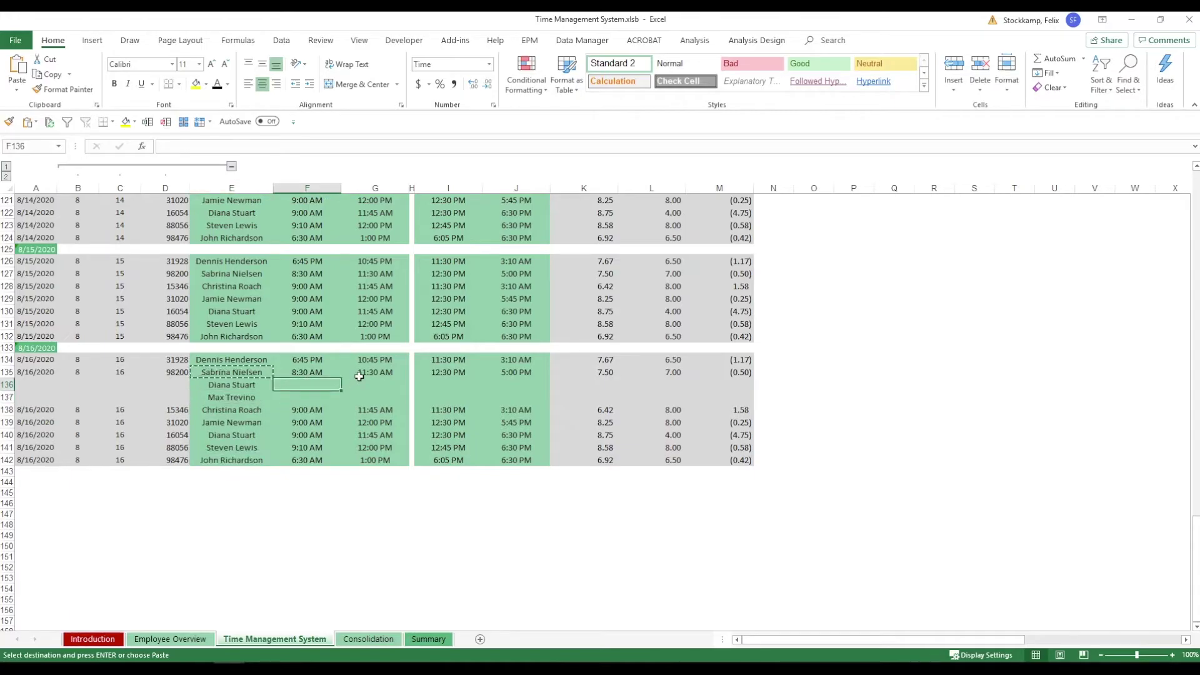
key("shift+Right")
key("shift+Right")
key("shift+Right")
key("shift+Right")
key("shift+Down")
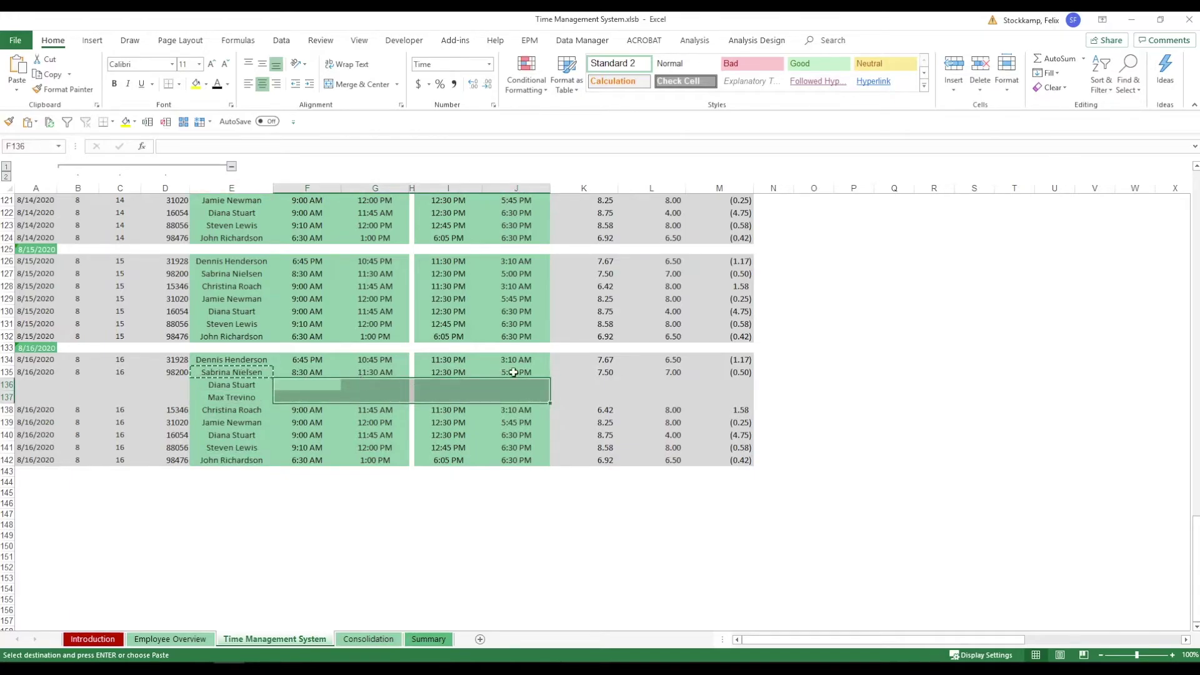
left_click_drag(584, 373, 750, 378)
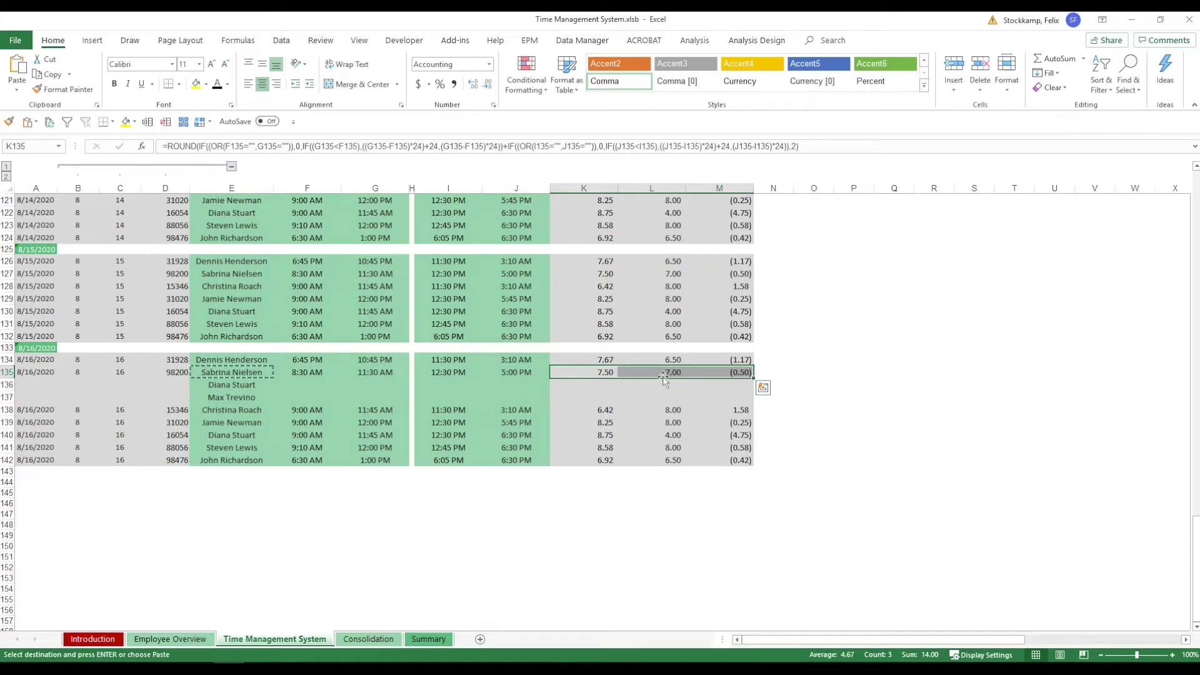
key("ctrl+c")
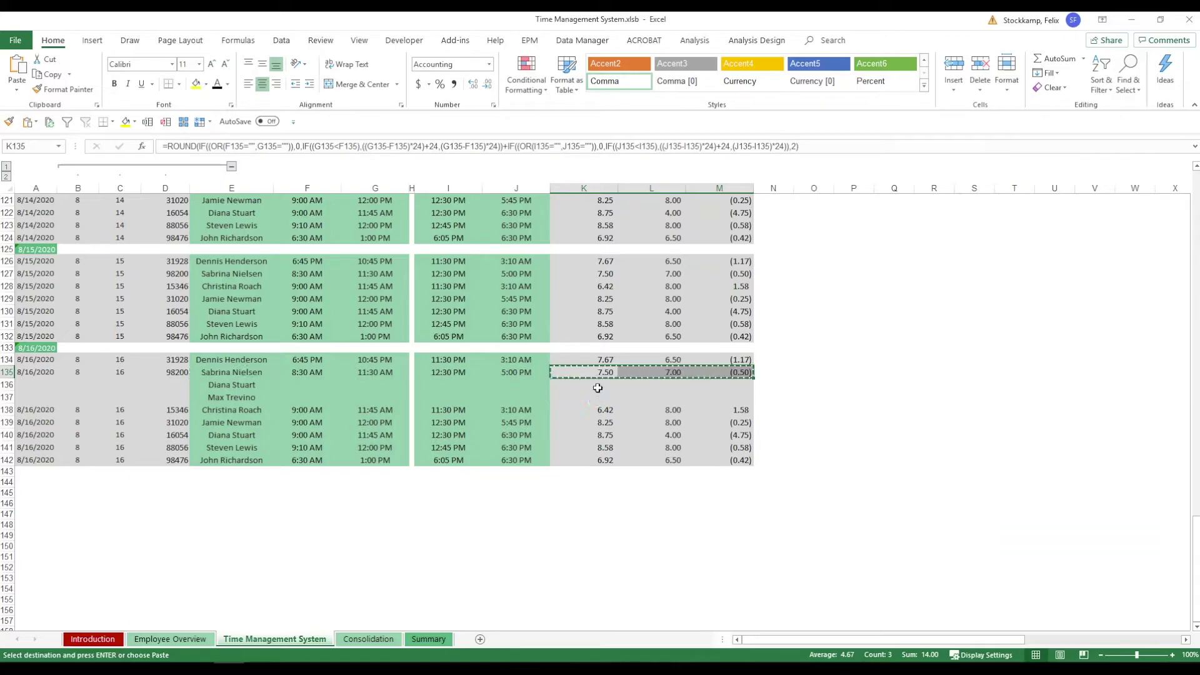
left_click_drag(600, 384, 735, 399)
key("ctrl+v")
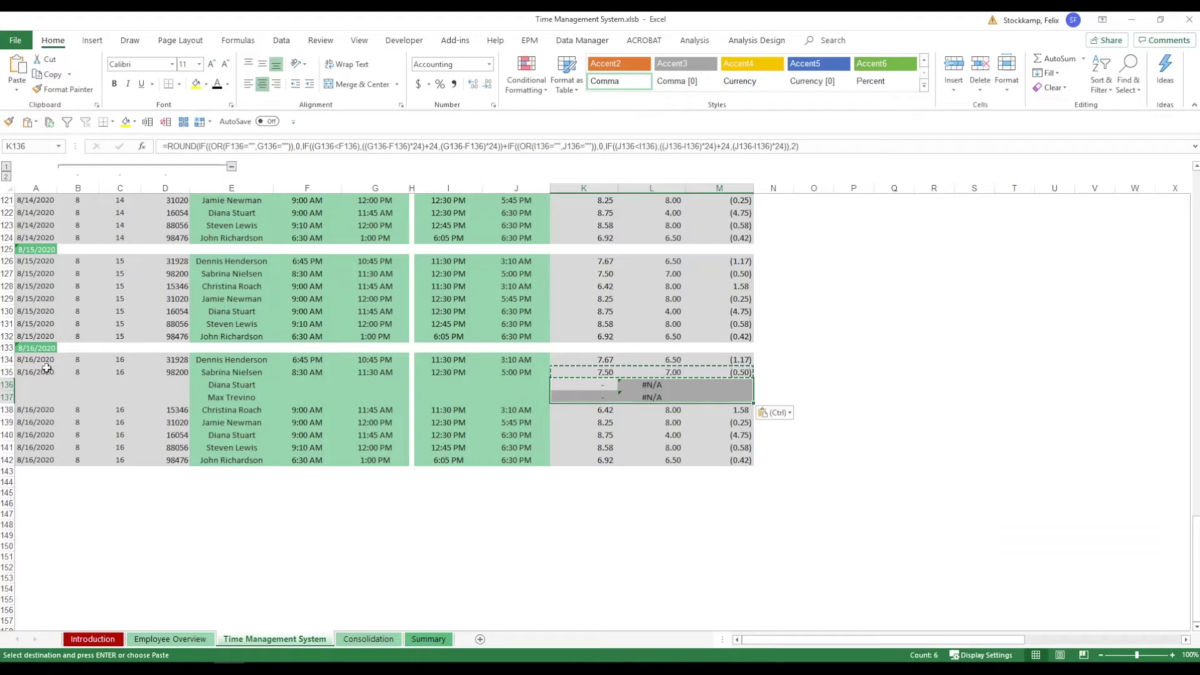
left_click_drag(47, 373, 373, 372)
Give both new rows the 8:30 AM and 11:30 AM morning shift times.
key("ctrl+c")
left_click(313, 385)
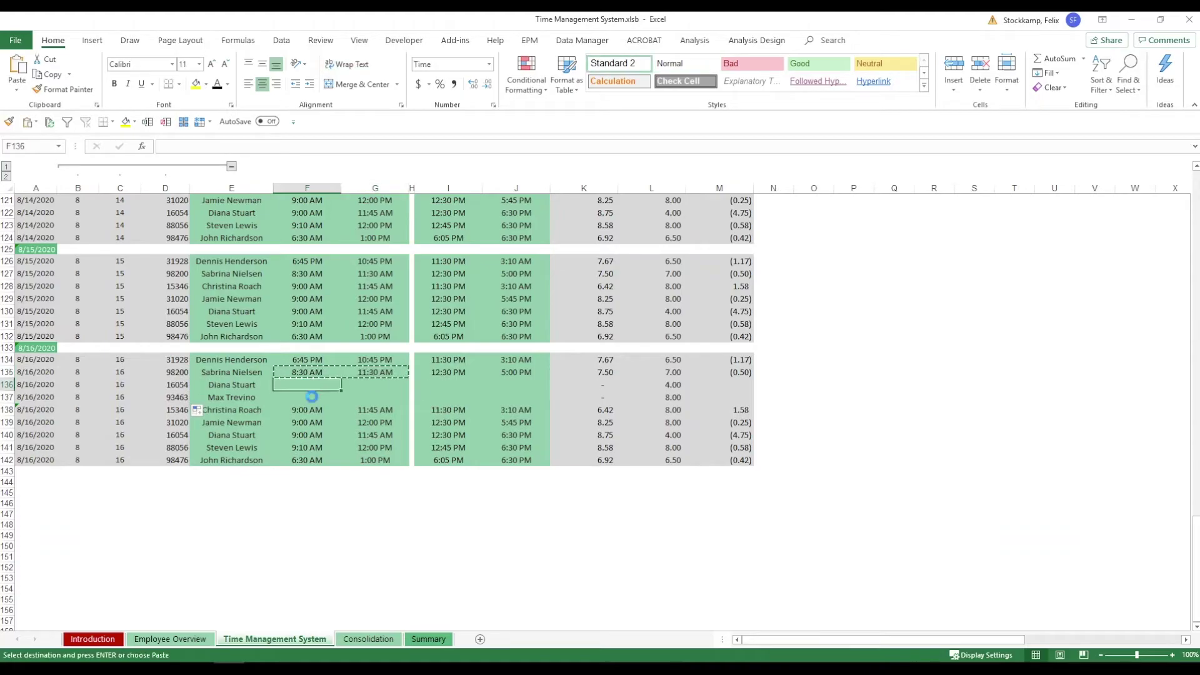
key("ctrl+v")
key("Down")
key("ctrl+v")
left_click(430, 373)
key("ctrl+c")
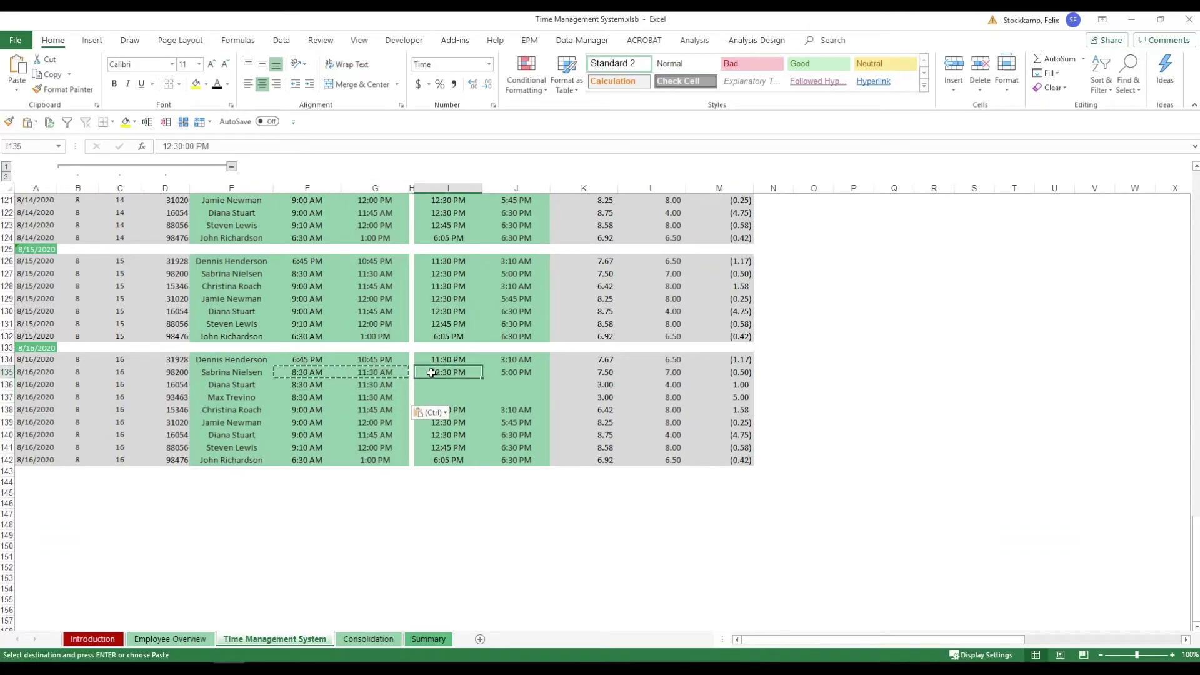
left_click(438, 385)
key("ctrl+v")
left_click(439, 398)
key("ctrl+v")
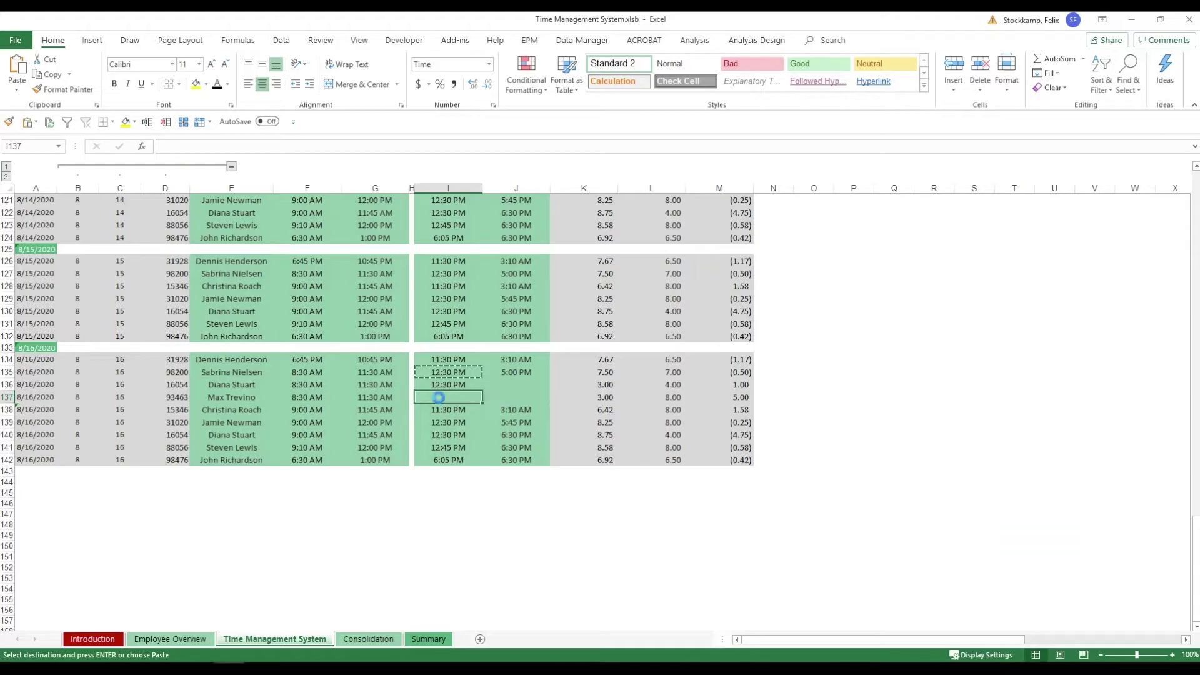
left_click(518, 378)
key("ctrl+c")
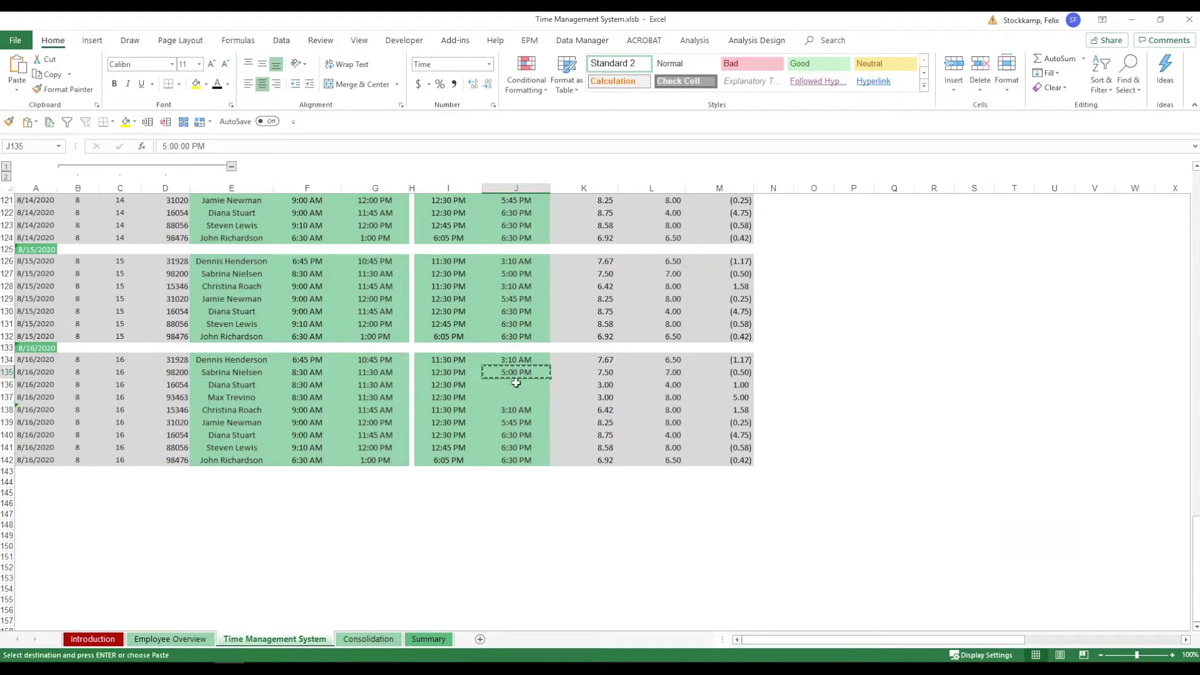
left_click_drag(516, 384, 516, 398)
key("ctrl+v")
left_click(446, 373)
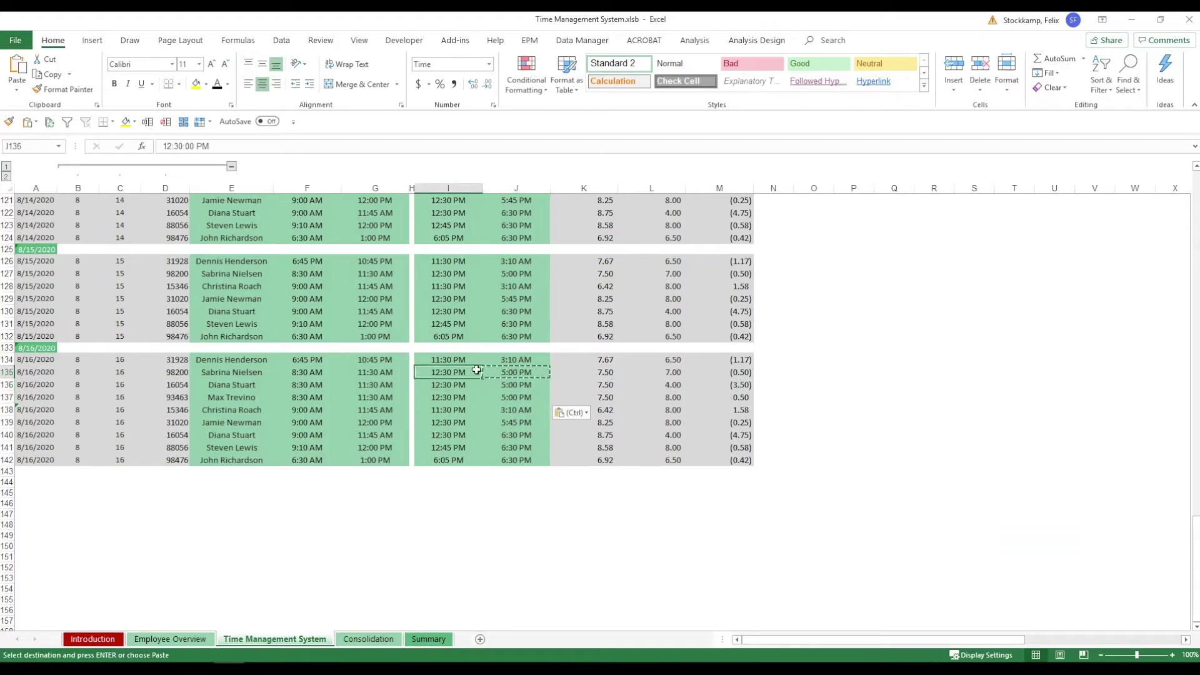
left_click(387, 636)
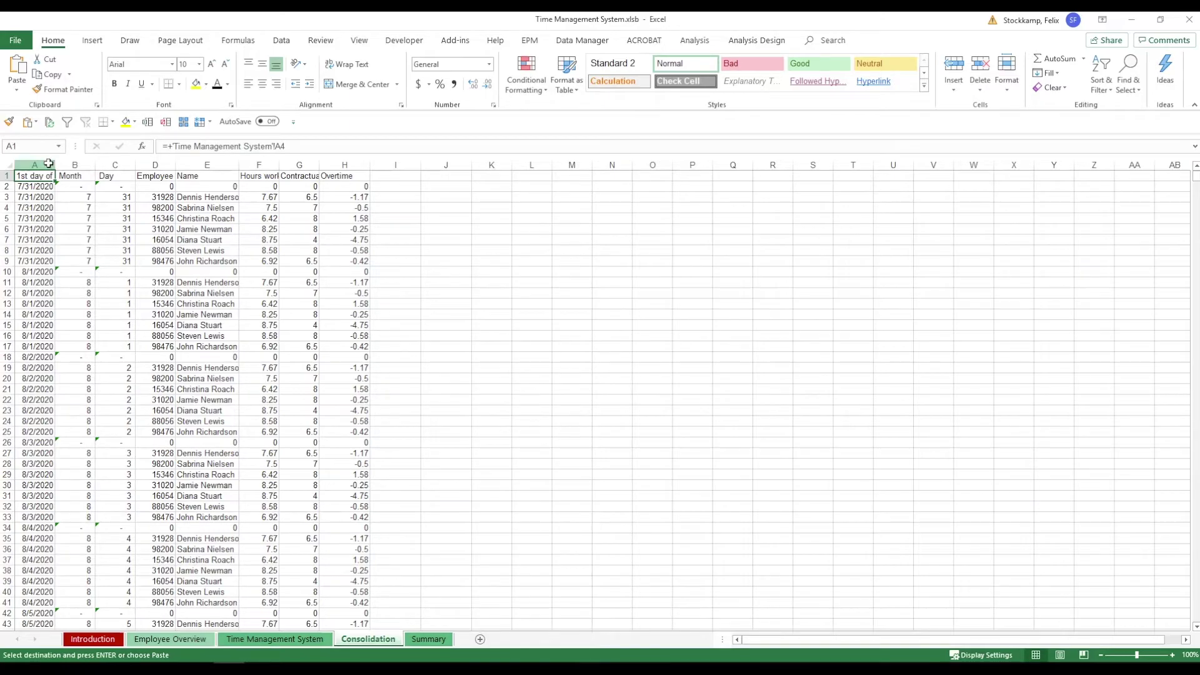
Paste the linking formulas into Consolidation cells A2:H2 and select A1:H2.
left_click_drag(48, 164, 360, 188)
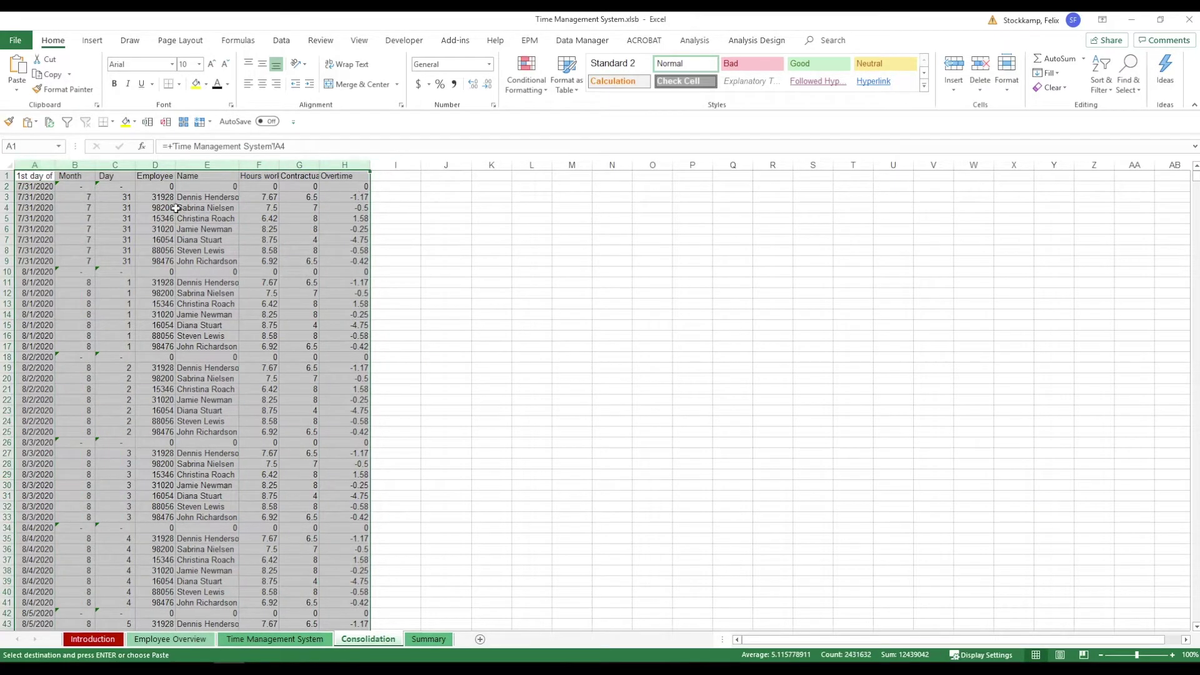
left_click_drag(35, 187, 342, 192)
key("ctrl+v")
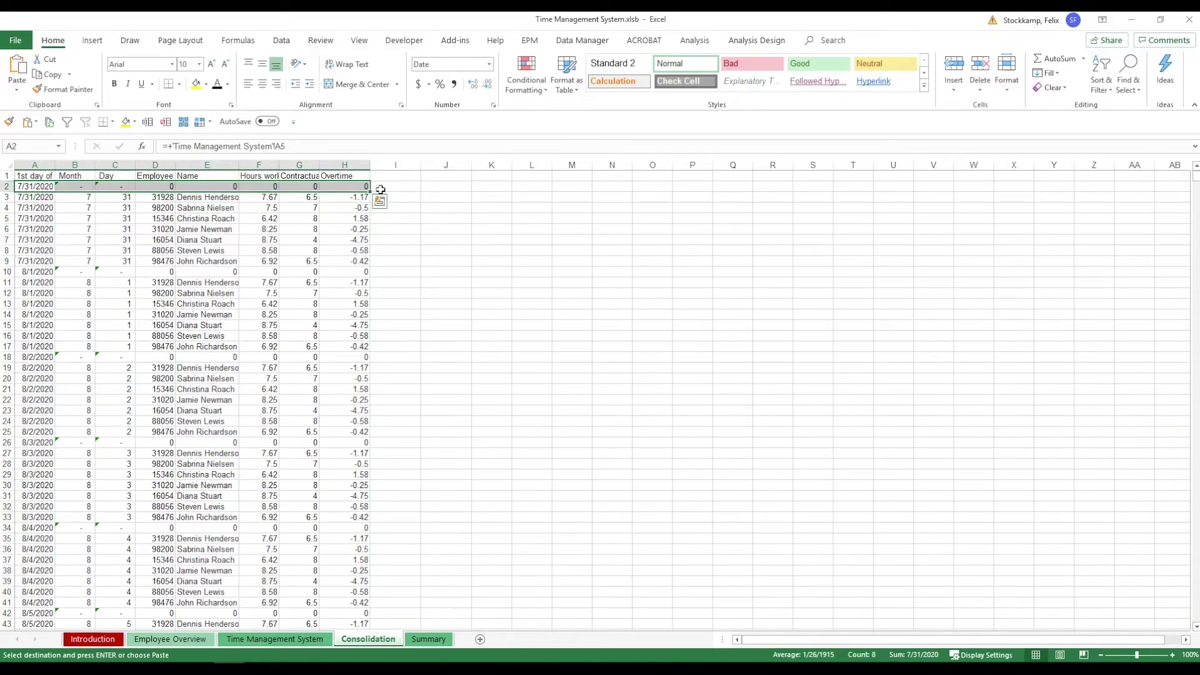
left_click_drag(47, 188, 368, 191)
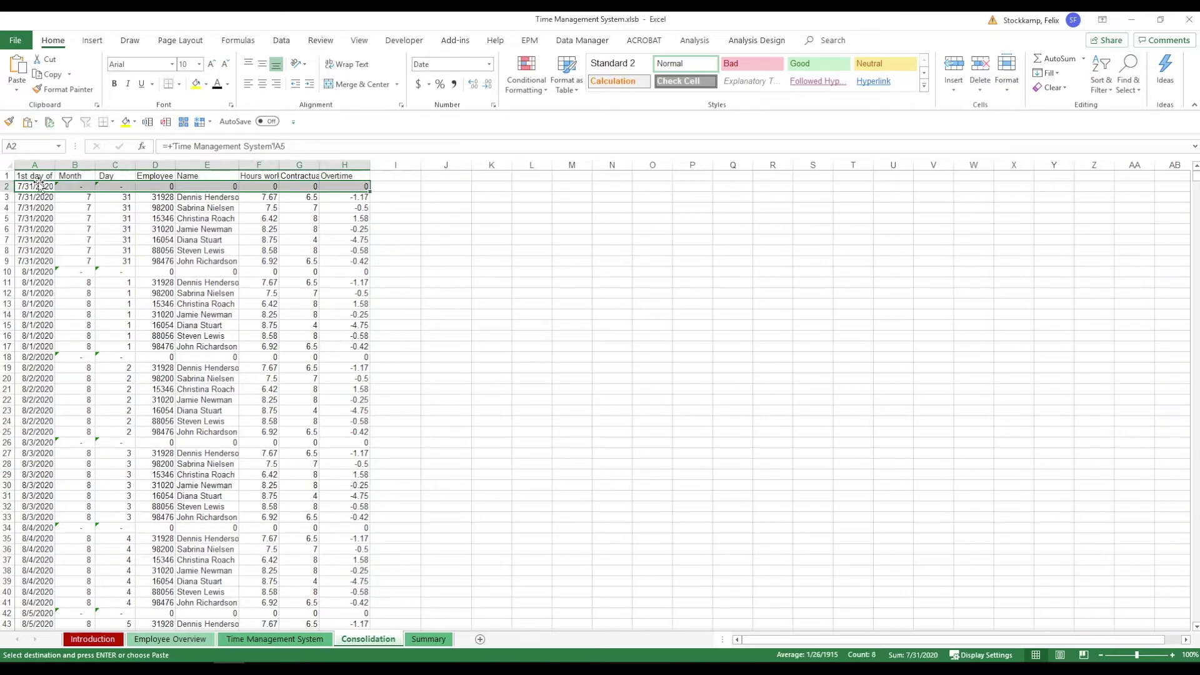
Fill the A2:H2 formulas down the entire Consolidation table, starting from 7/31/2020.
double_click(371, 191)
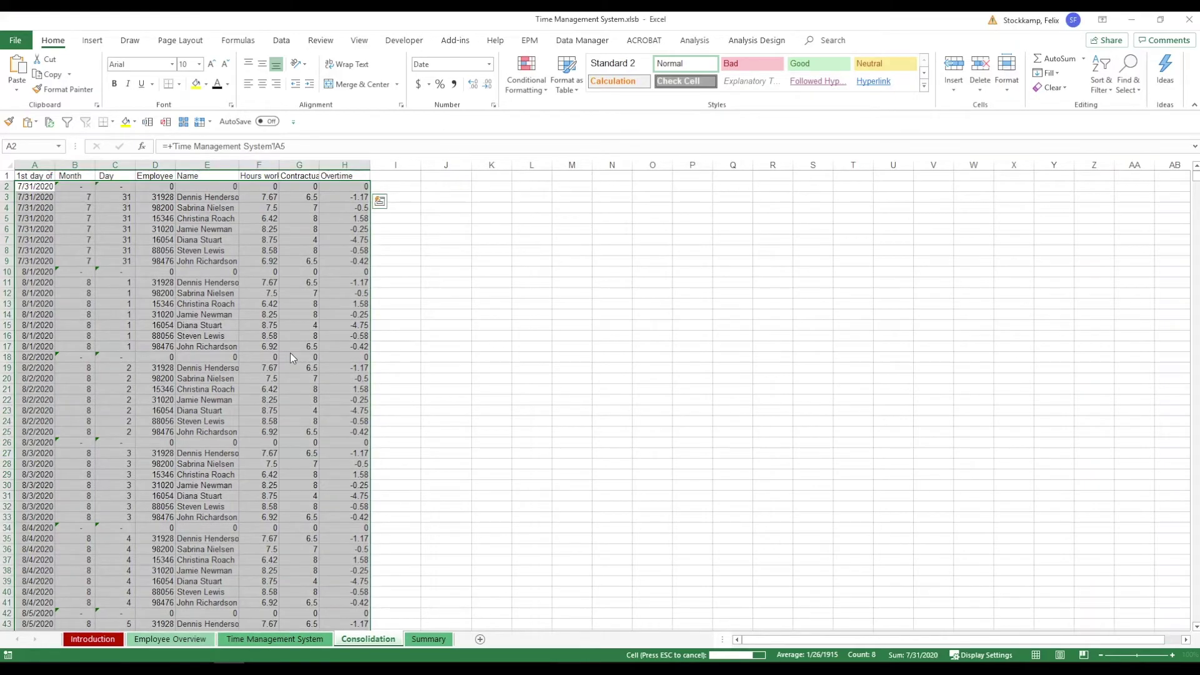
left_click(252, 261)
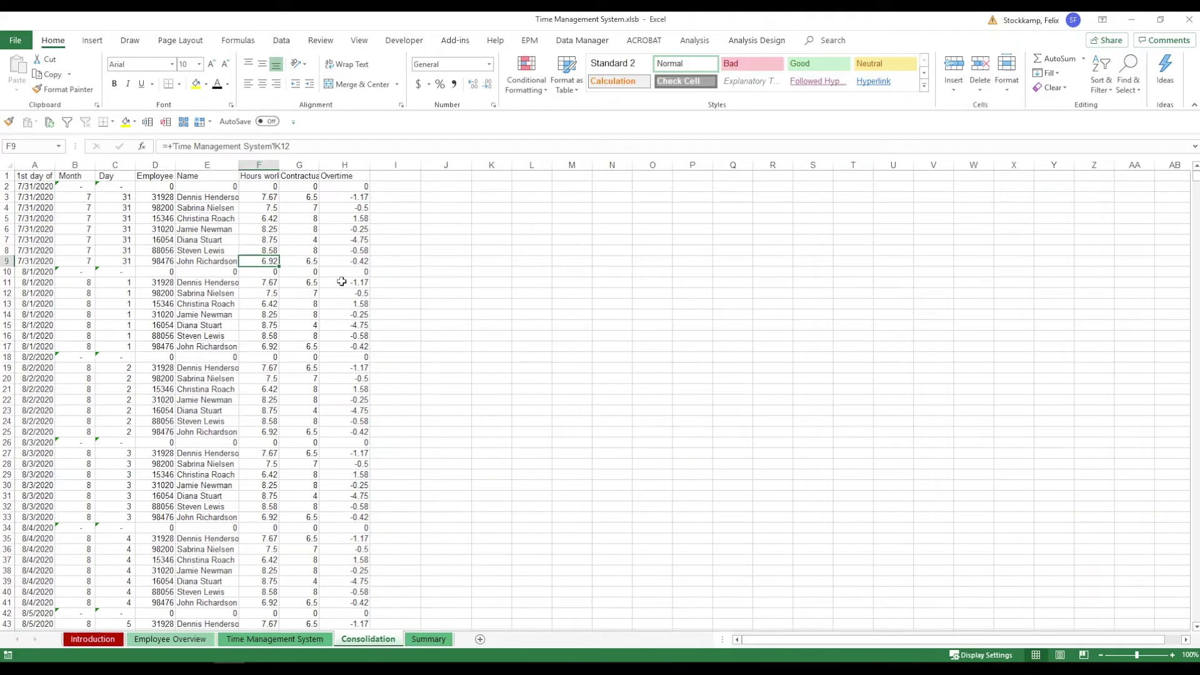
Refresh the Summary sheet's pivot table and pick month 7 in the slicer.
left_click(428, 639)
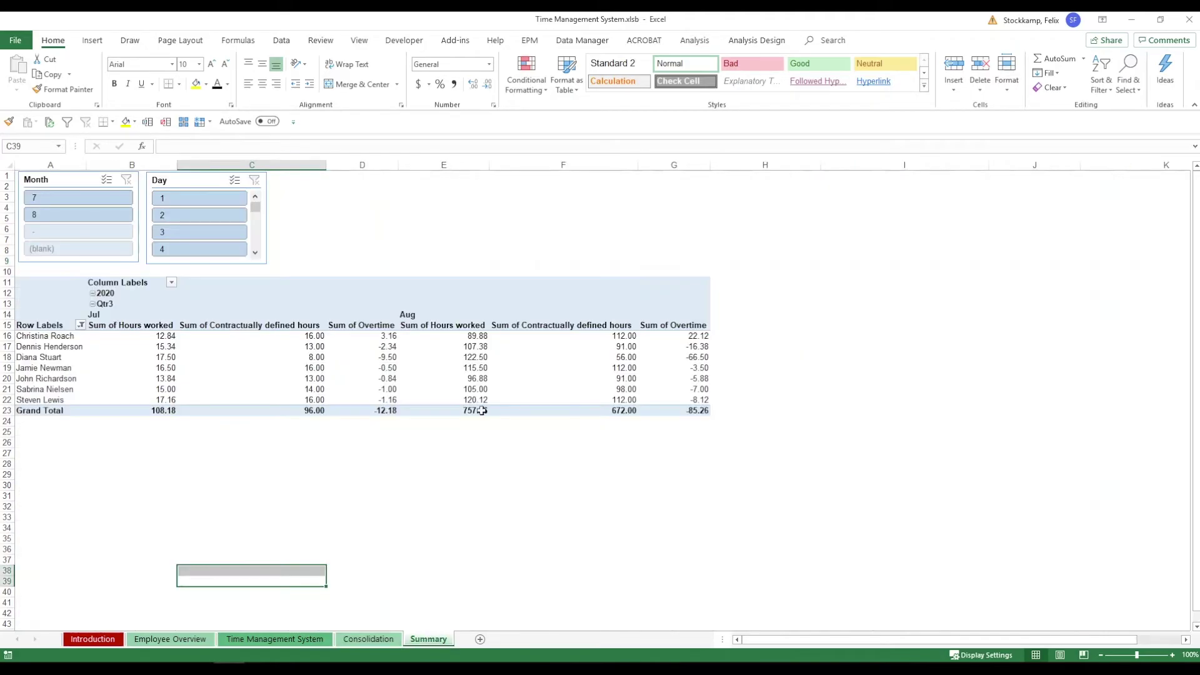
left_click(269, 361)
right_click(270, 359)
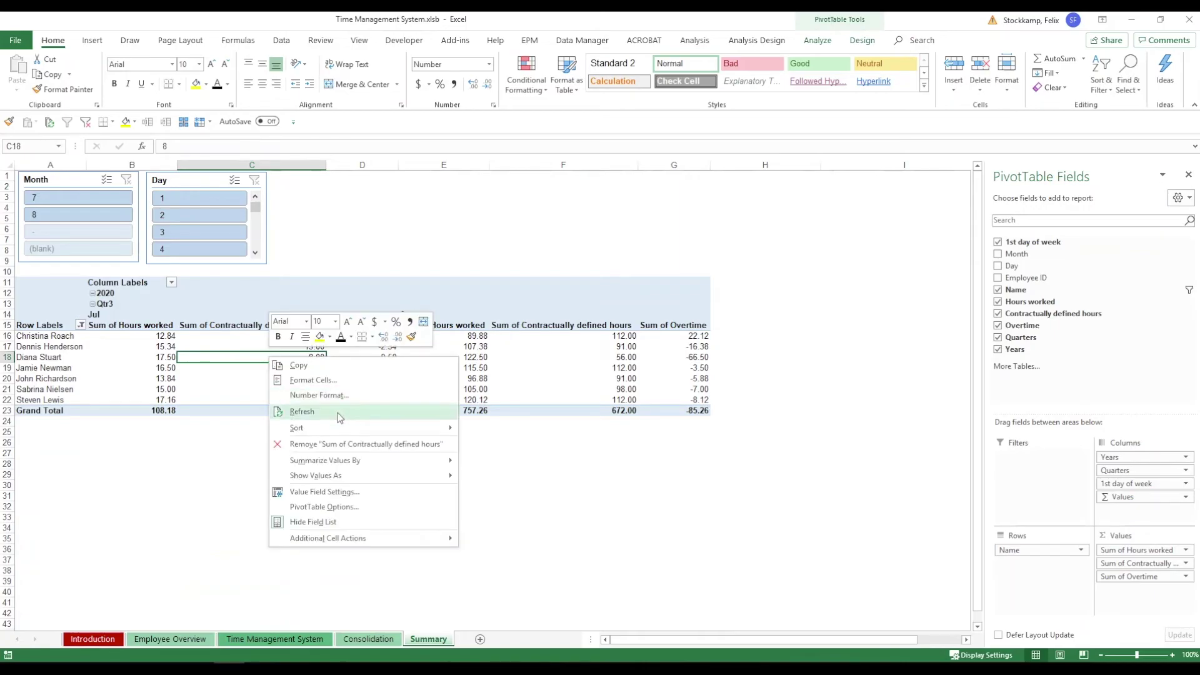
left_click(302, 411)
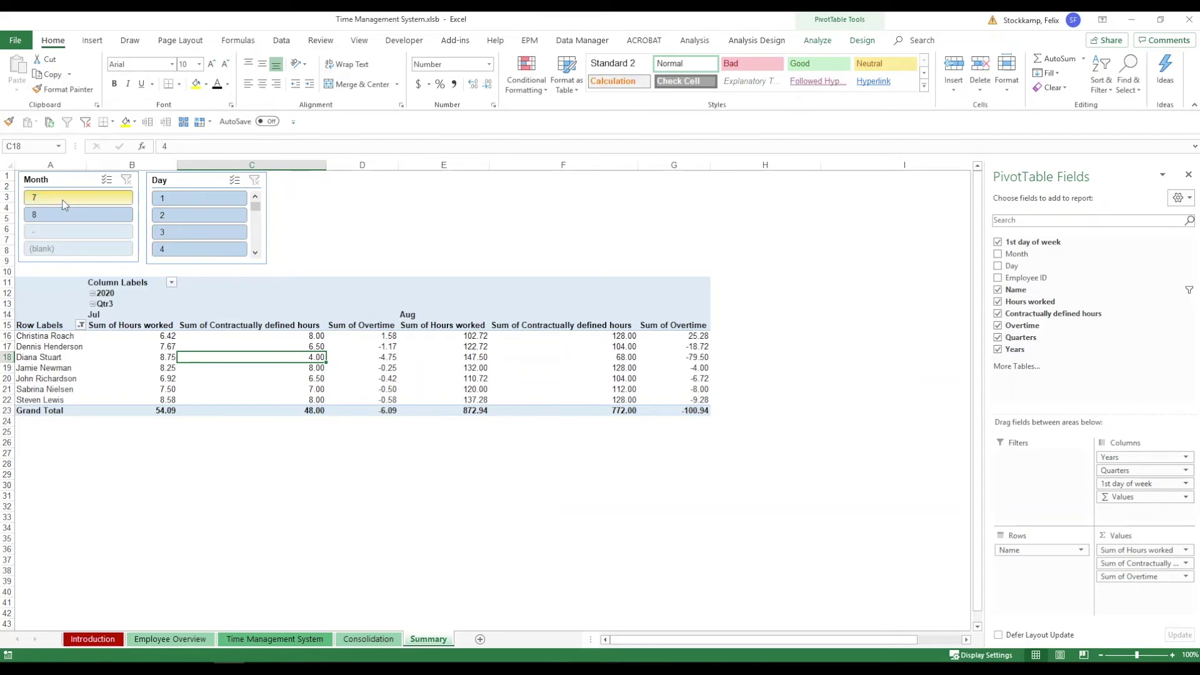
left_click(33, 200)
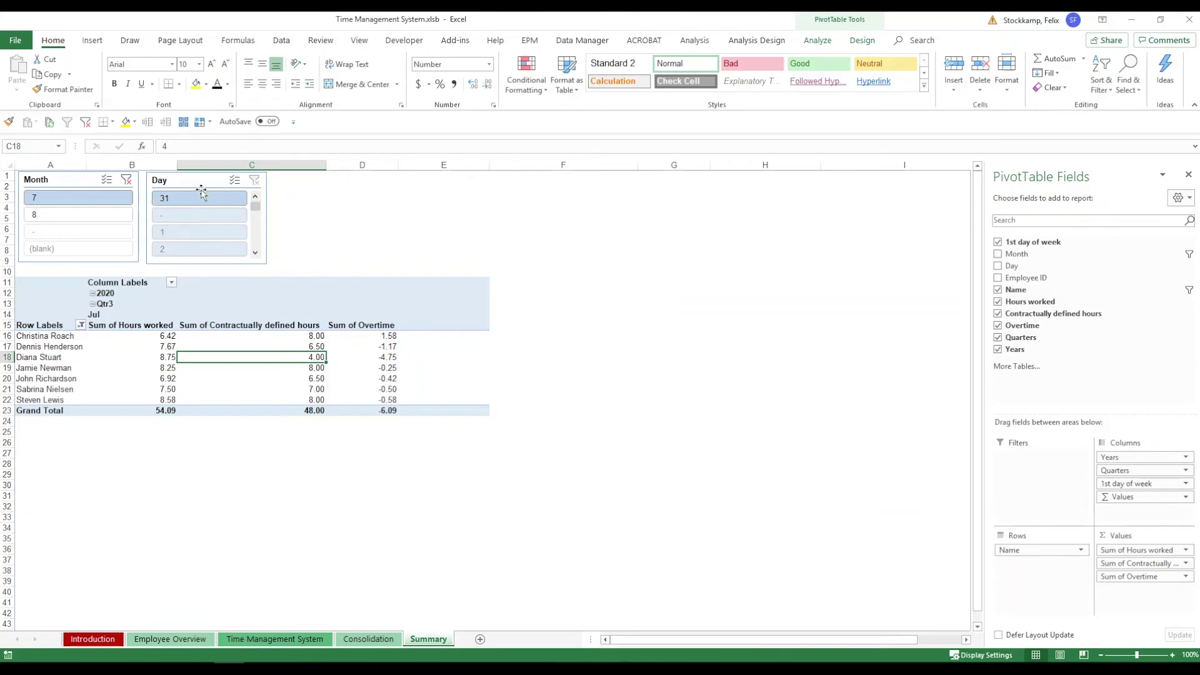
Switch the Month slicer to 8 and back to 7, then check the 48.00 and 54.09 totals and overtime.
left_click(82, 215)
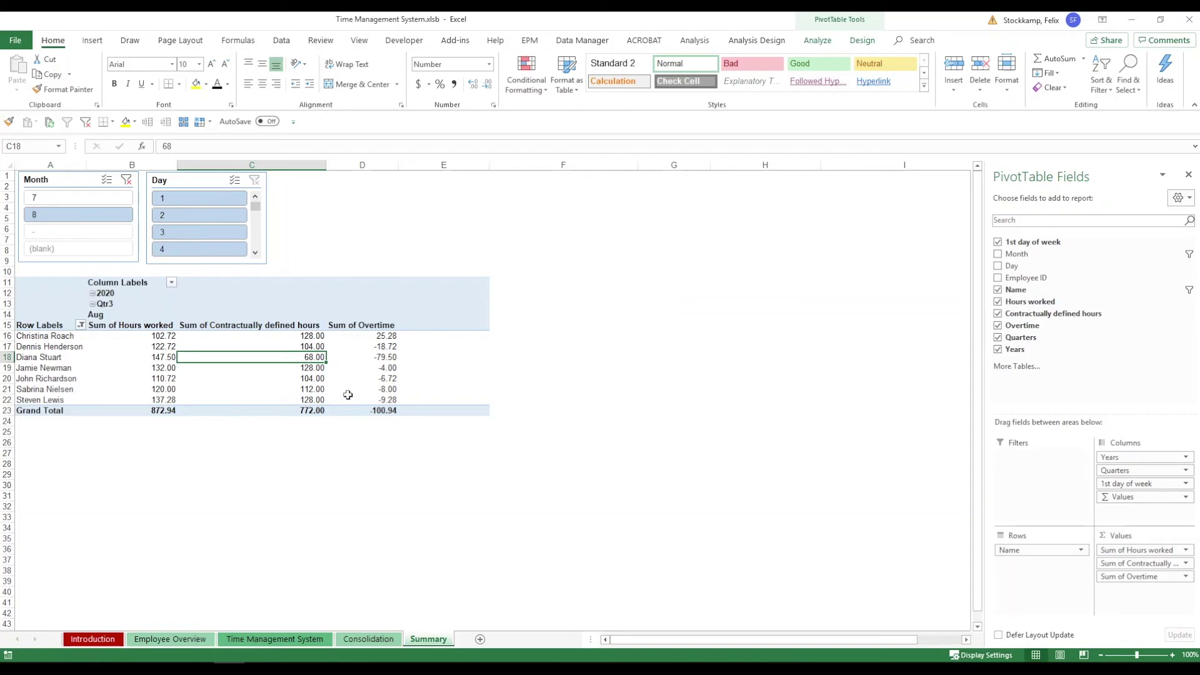
left_click(88, 196)
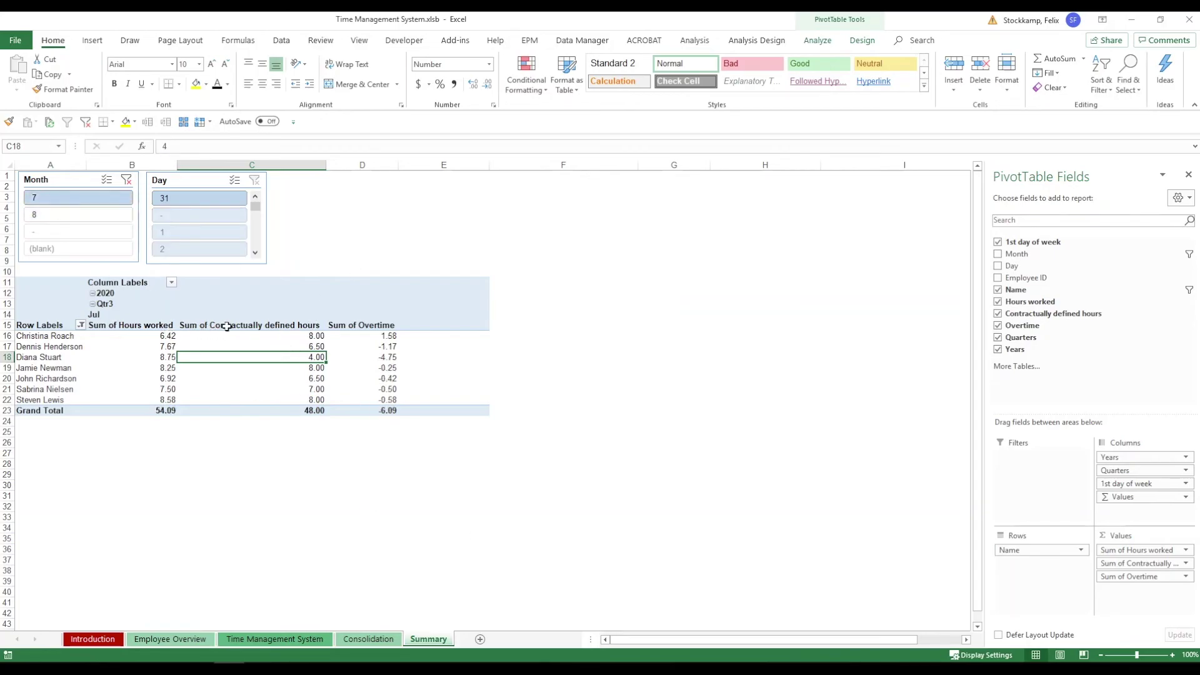
left_click(292, 422)
left_click(291, 411)
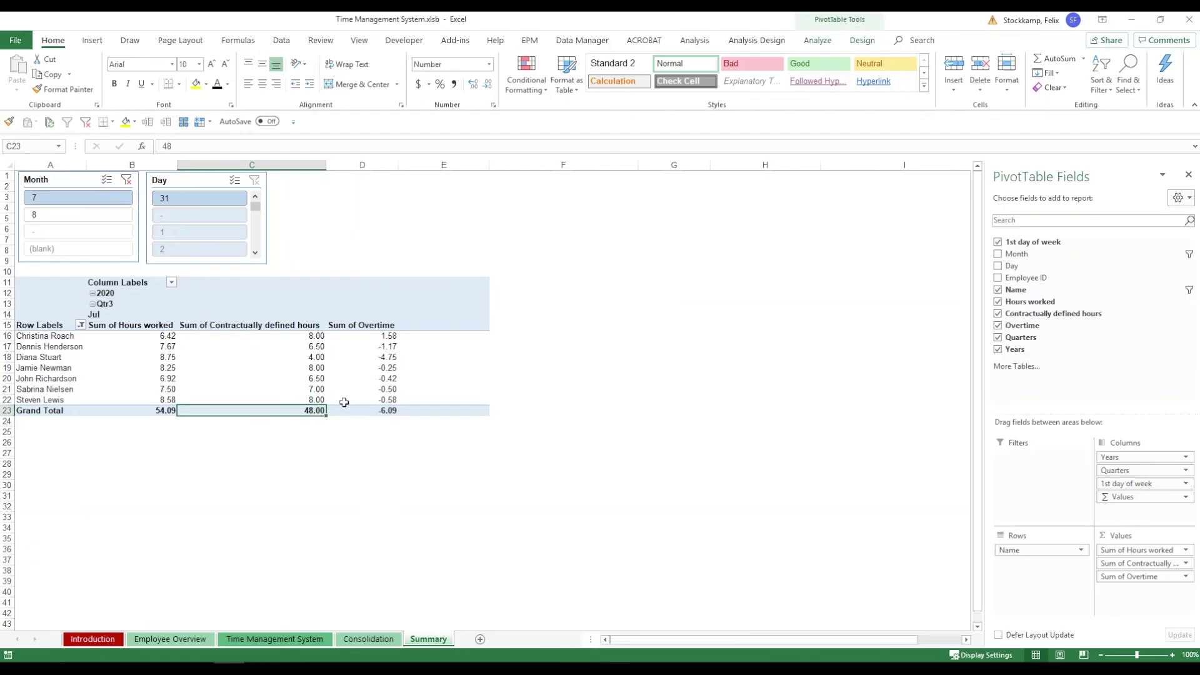
left_click_drag(168, 336, 166, 413)
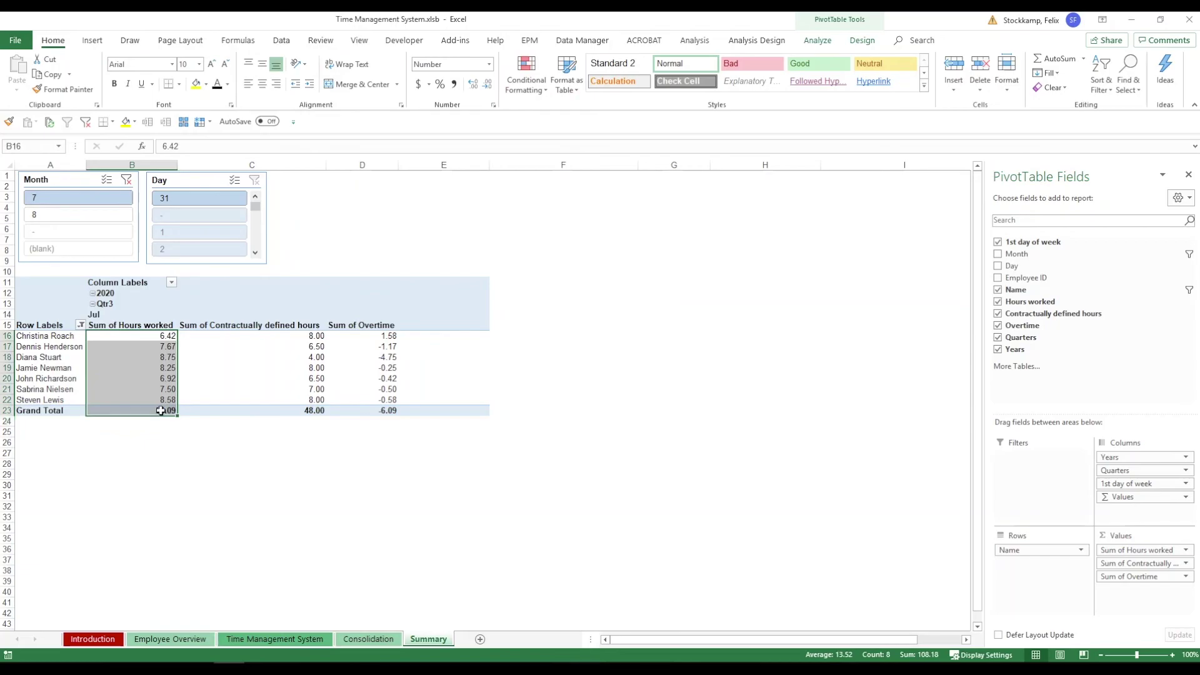
left_click(166, 412)
left_click(362, 411)
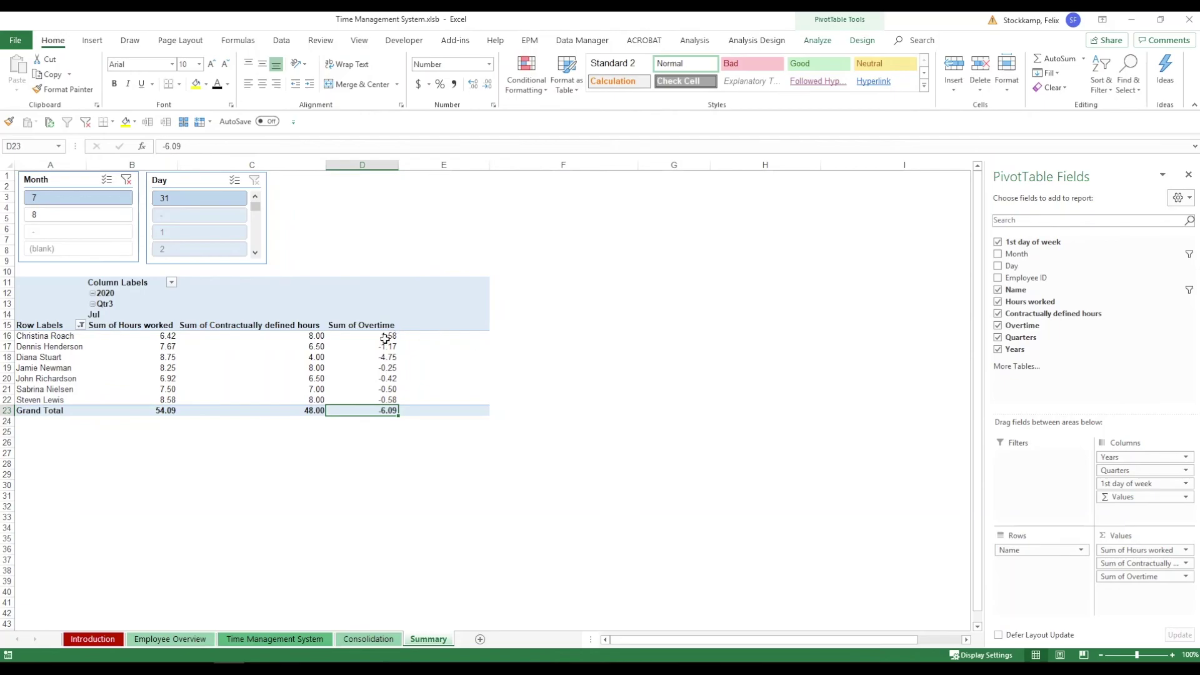
left_click_drag(385, 338, 379, 388)
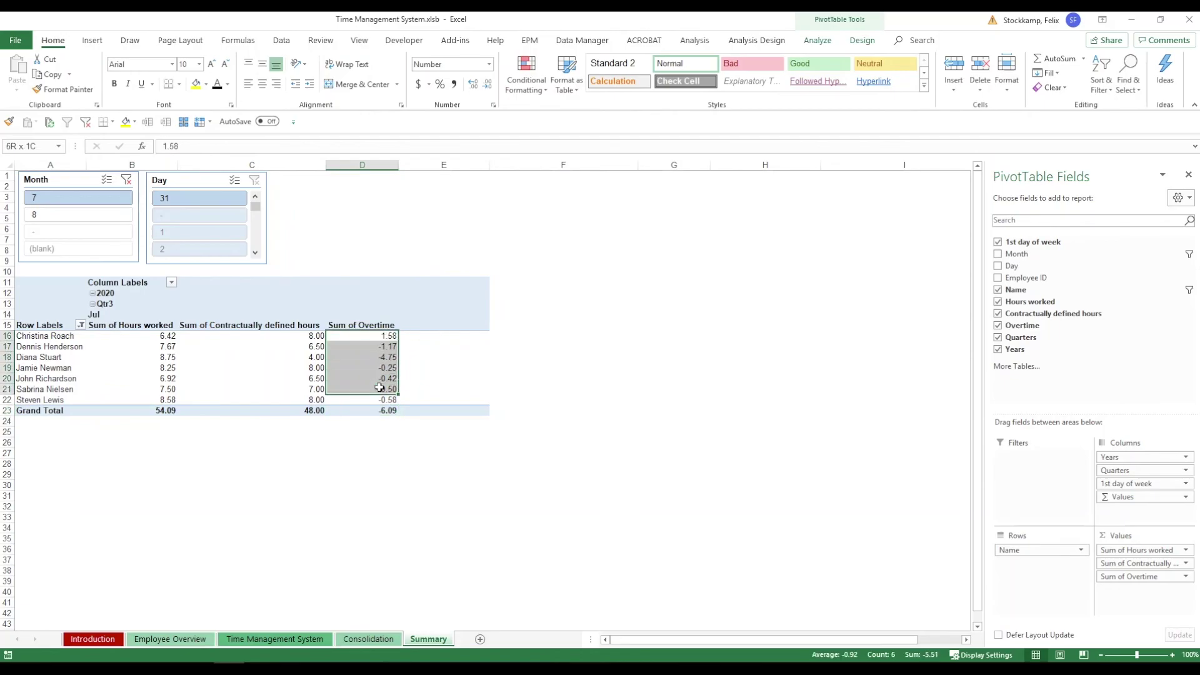